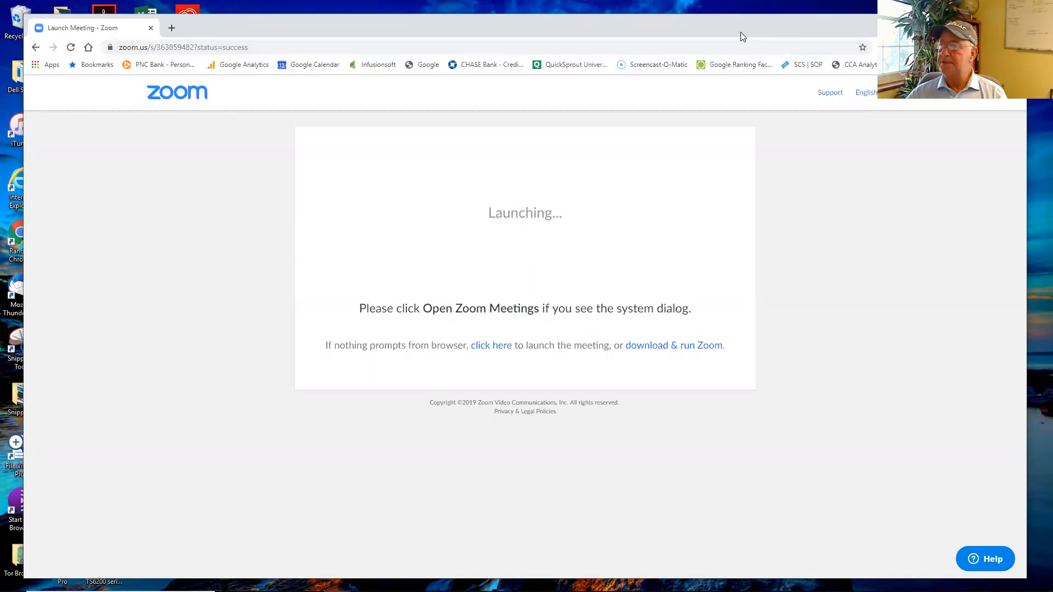
pyautogui.click(1013, 22)
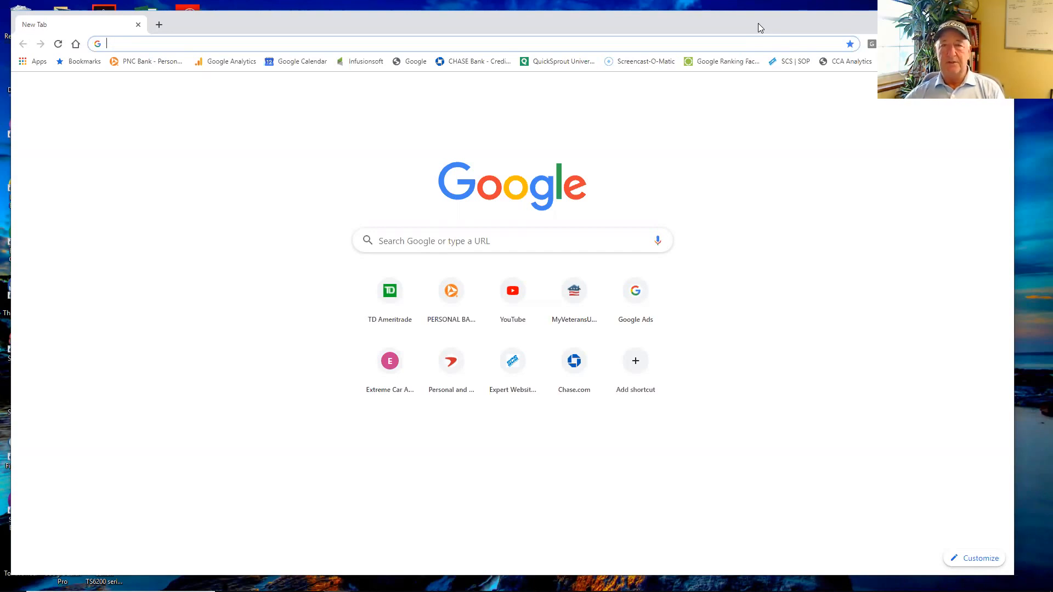
pyautogui.moveTo(755, 25); pyautogui.dragTo(770, 26)
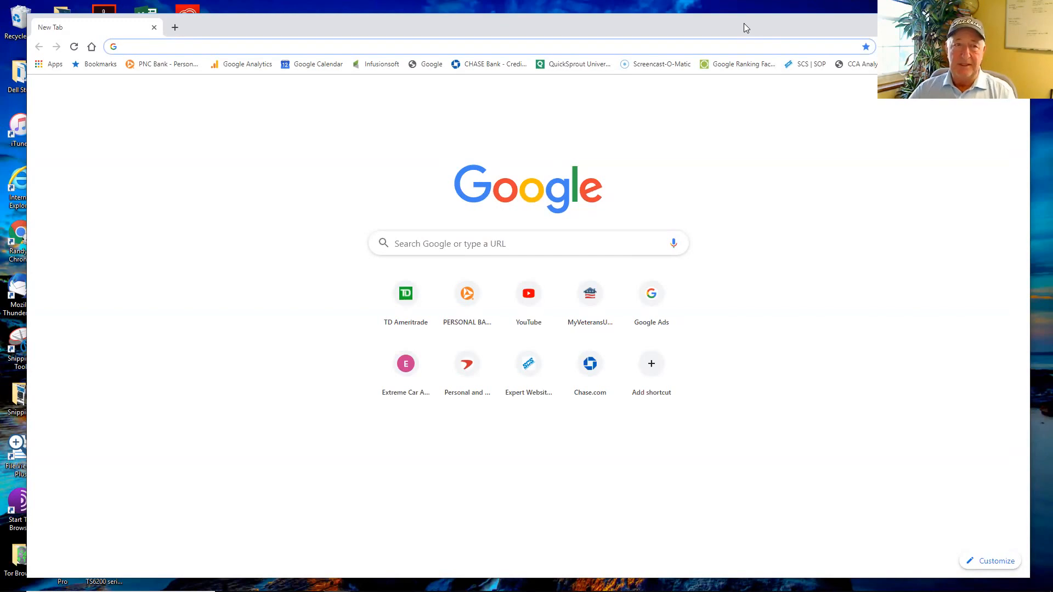
# Step: Open Google Analytics and bring up the Goals Overview report under Conversions
pyautogui.click(242, 65)
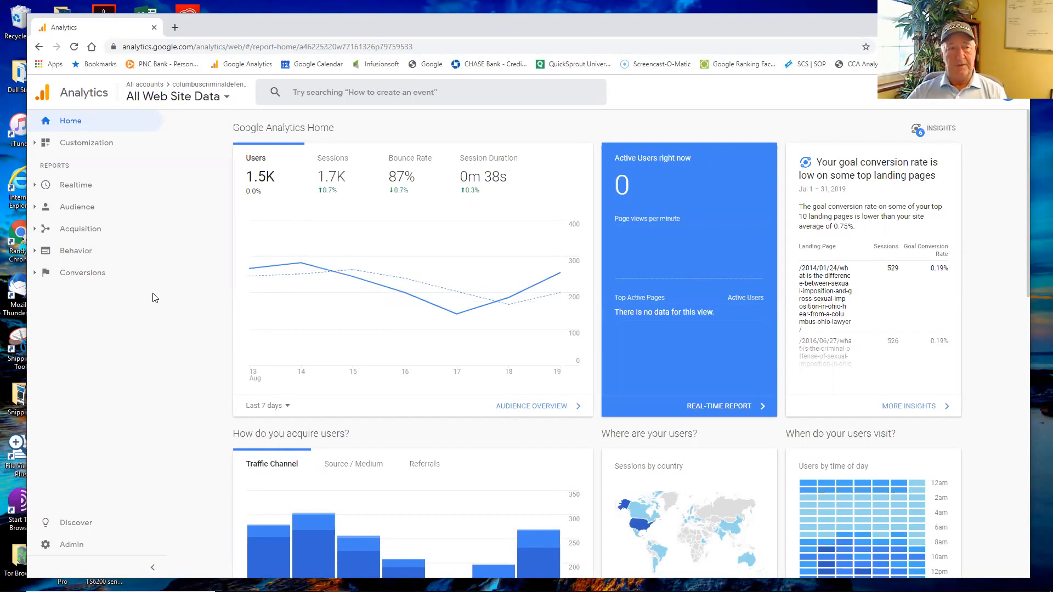
pyautogui.click(75, 274)
pyautogui.click(80, 295)
pyautogui.click(117, 311)
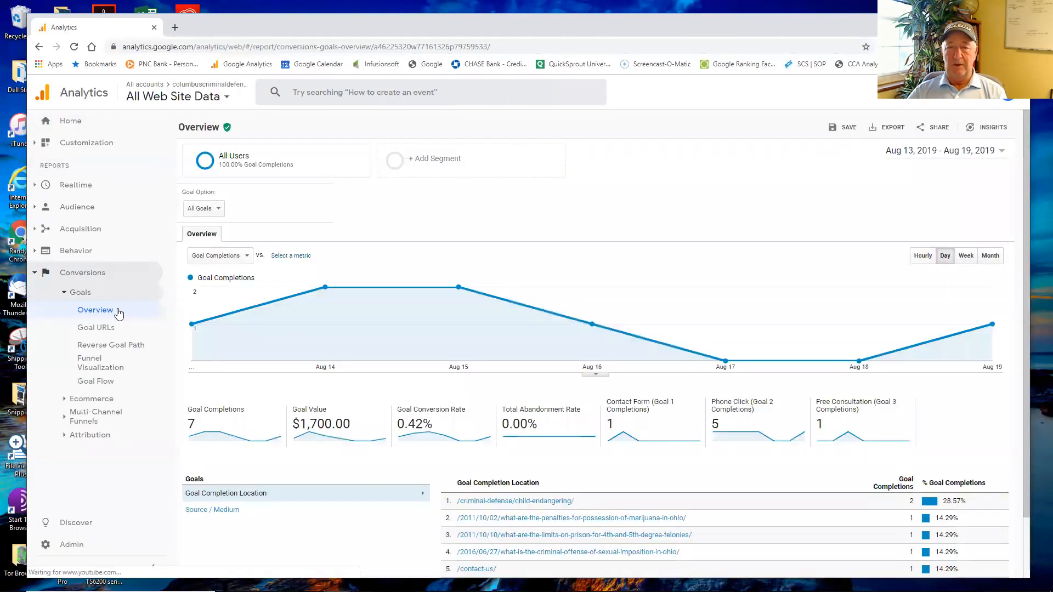
# Step: Set the goals report's date range to Aug 1, 2019 - Aug 20, 2019
pyautogui.click(945, 156)
pyautogui.click(832, 181)
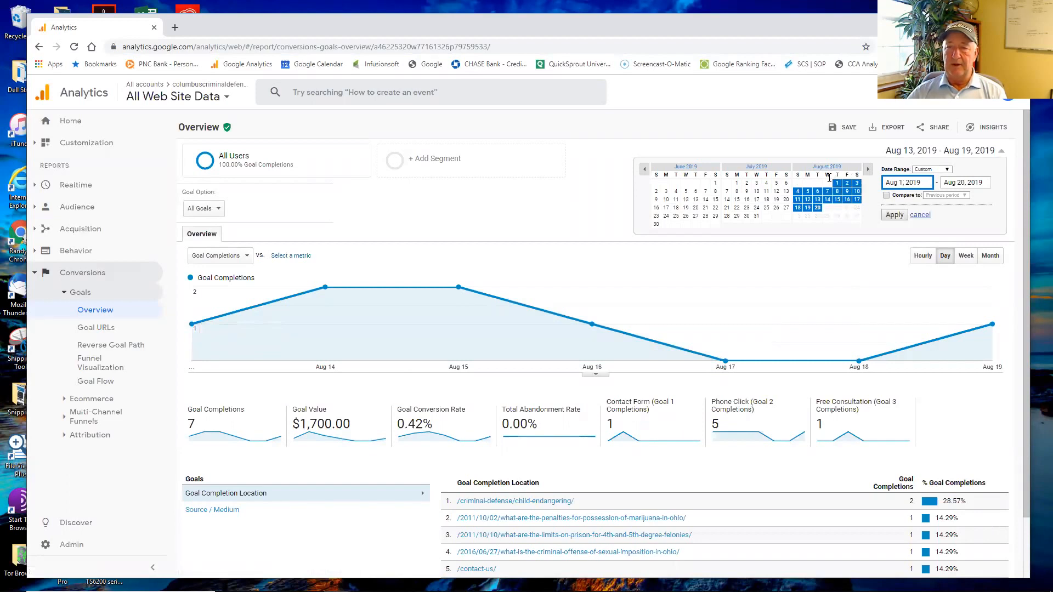
pyautogui.click(893, 215)
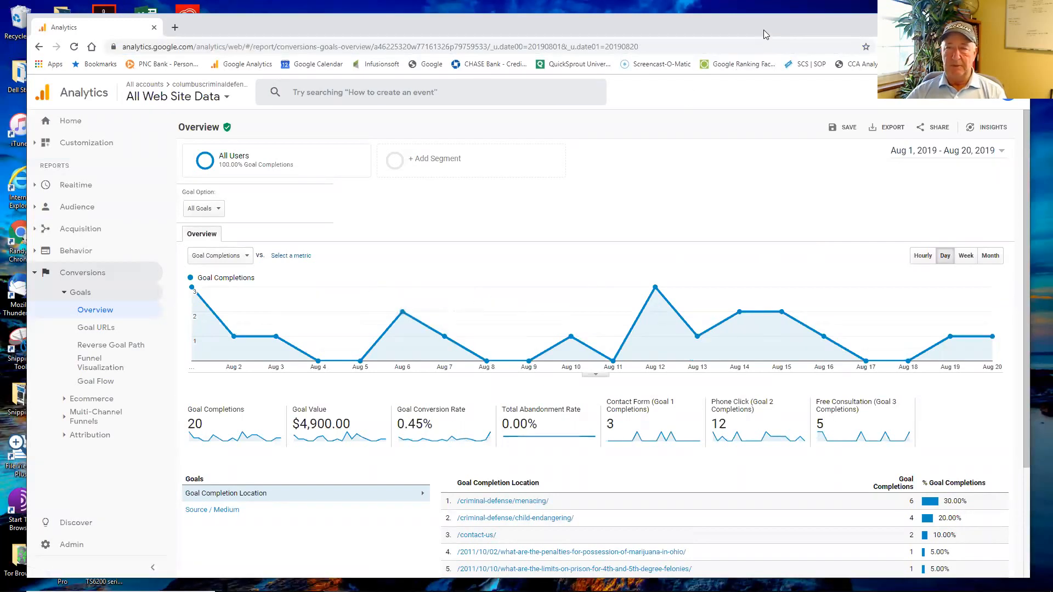
pyautogui.moveTo(763, 28); pyautogui.dragTo(763, 21)
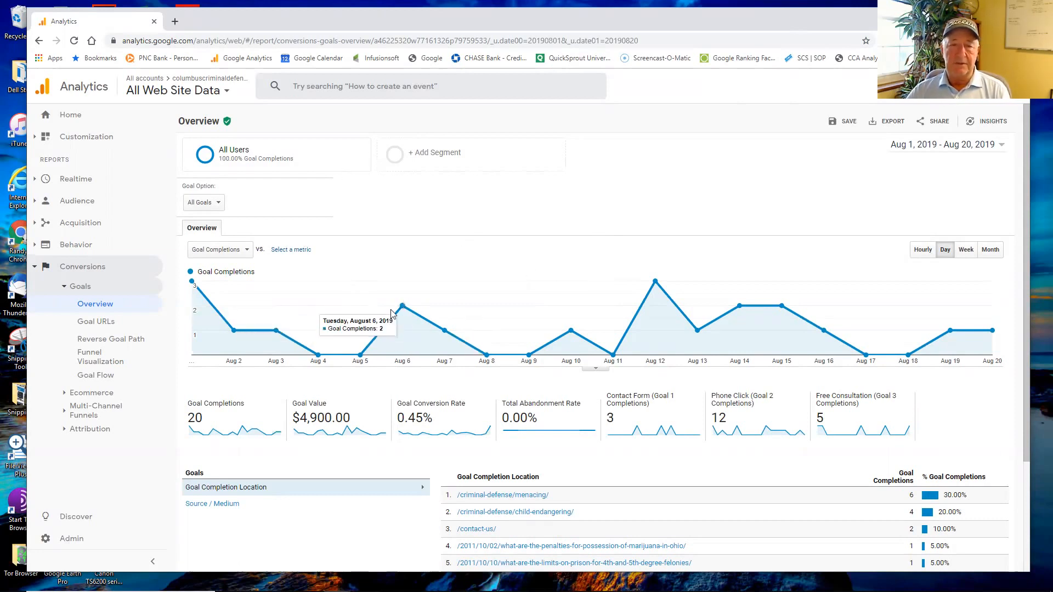
# Step: Open the Audience report on geographic location and examine the world map and country table
pyautogui.click(83, 223)
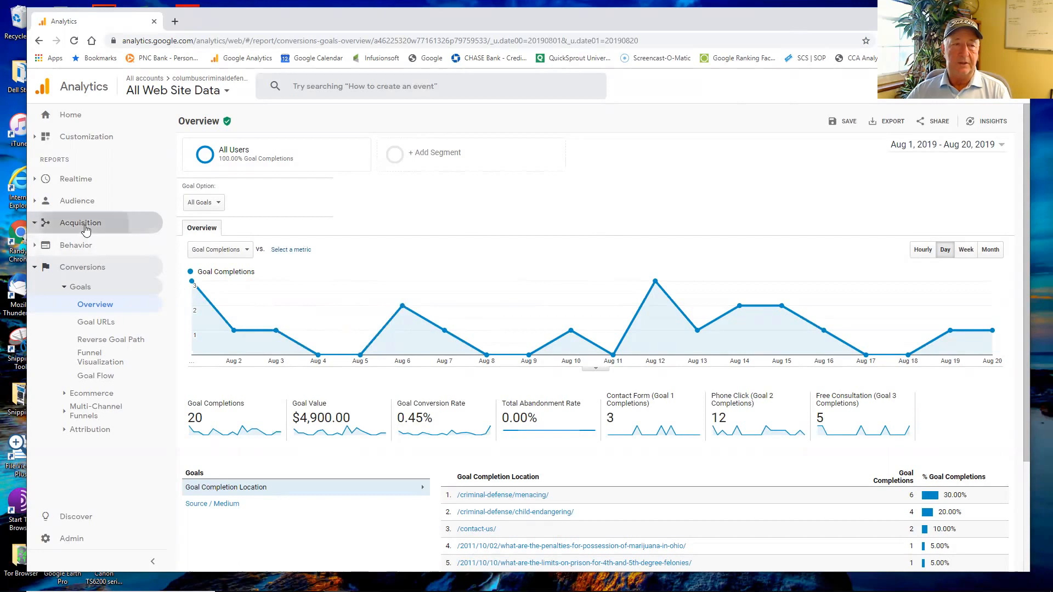
pyautogui.click(76, 201)
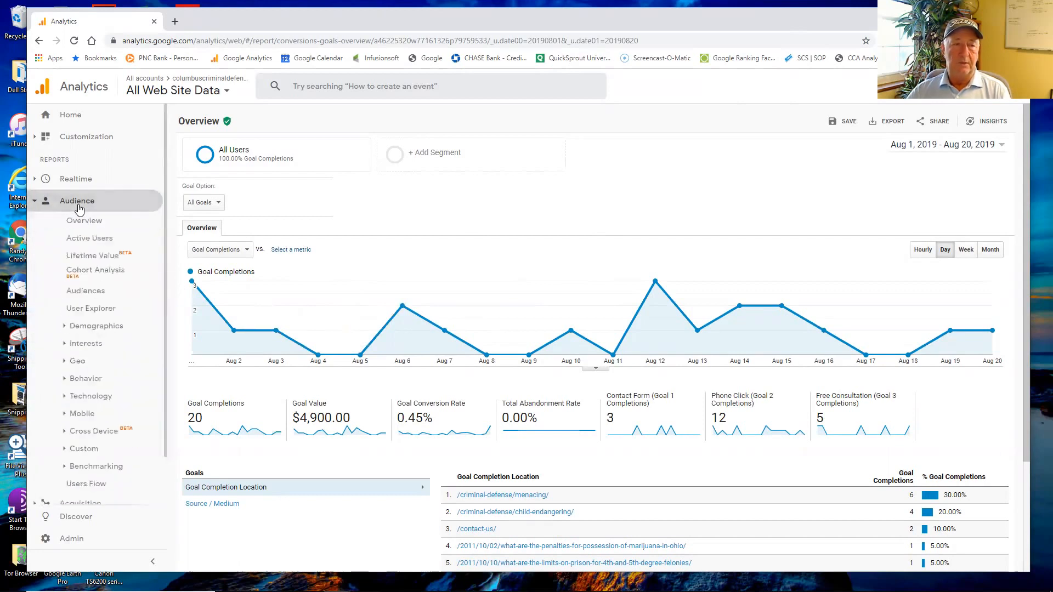
pyautogui.click(78, 361)
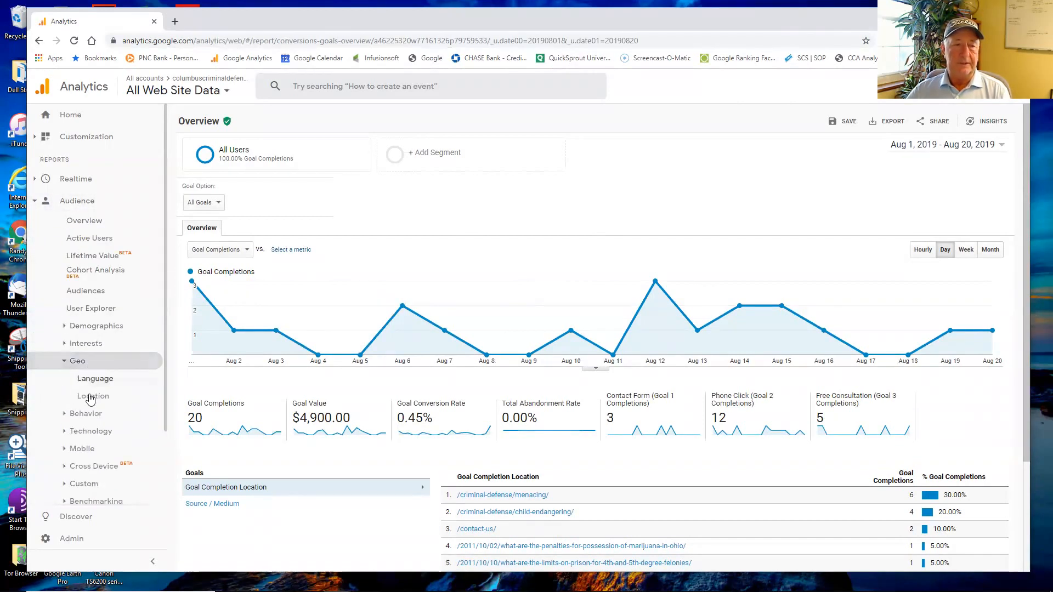
pyautogui.click(94, 398)
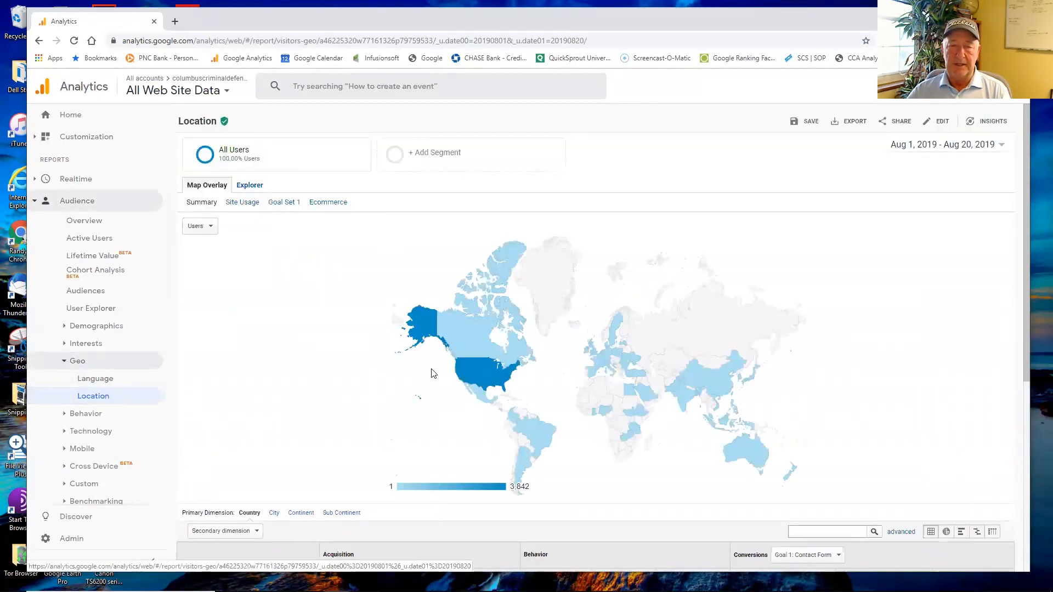
pyautogui.scroll(-1, 534, 322)
pyautogui.scroll(-1, 537, 323)
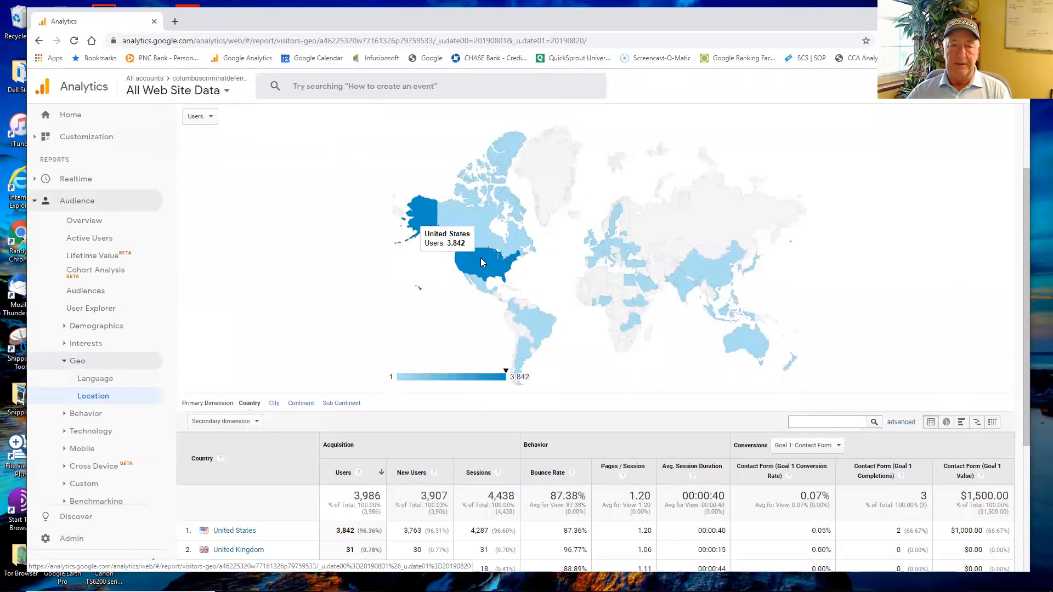
# Step: Drill down into the United States on the location map and review the users by state
pyautogui.click(481, 258)
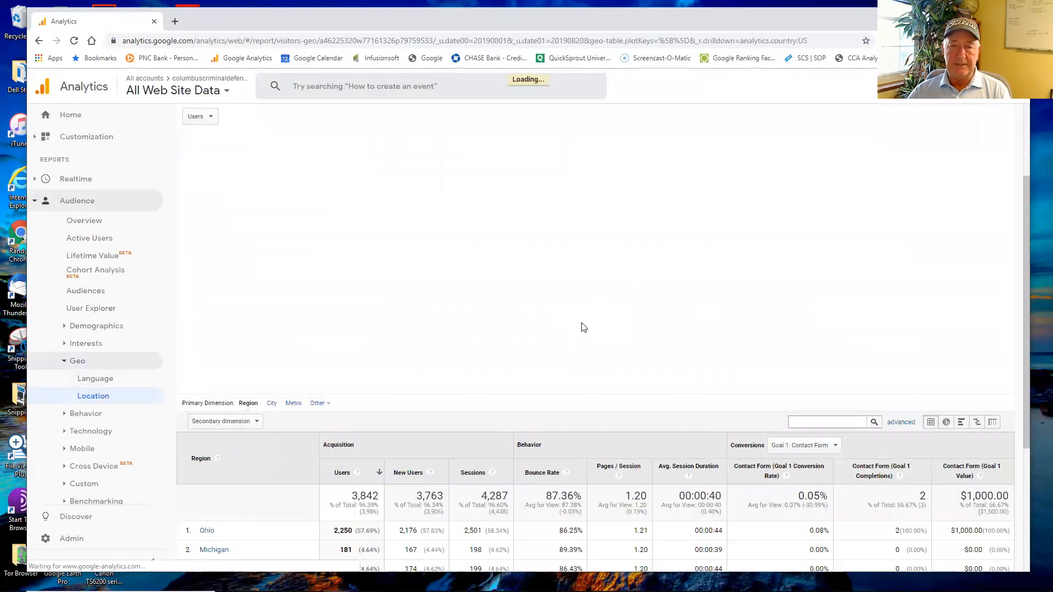
pyautogui.scroll(-2, 581, 322)
pyautogui.scroll(-2, 584, 328)
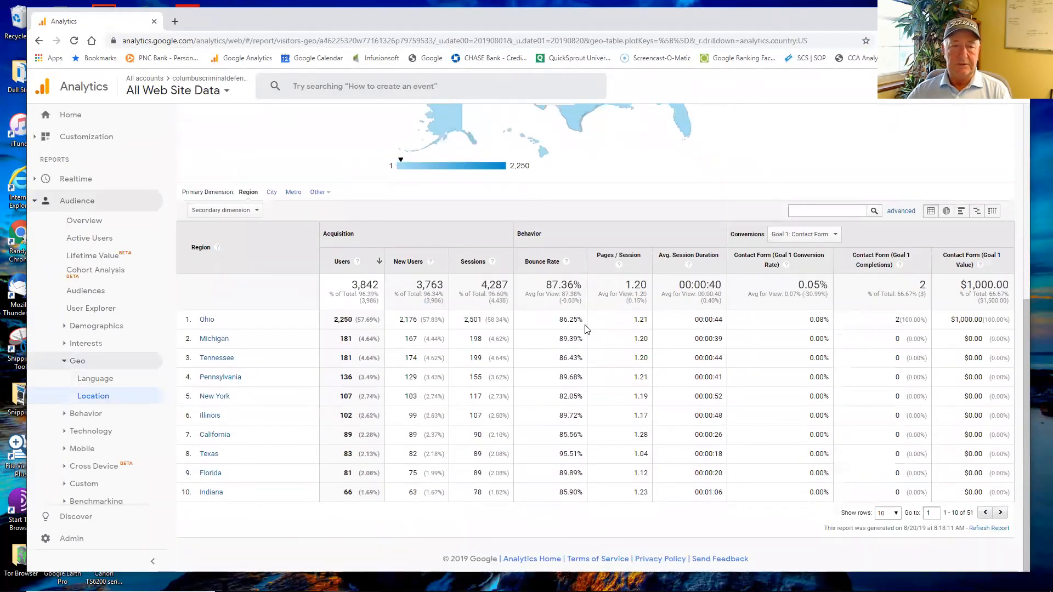
pyautogui.scroll(4, 584, 327)
pyautogui.scroll(2, 584, 324)
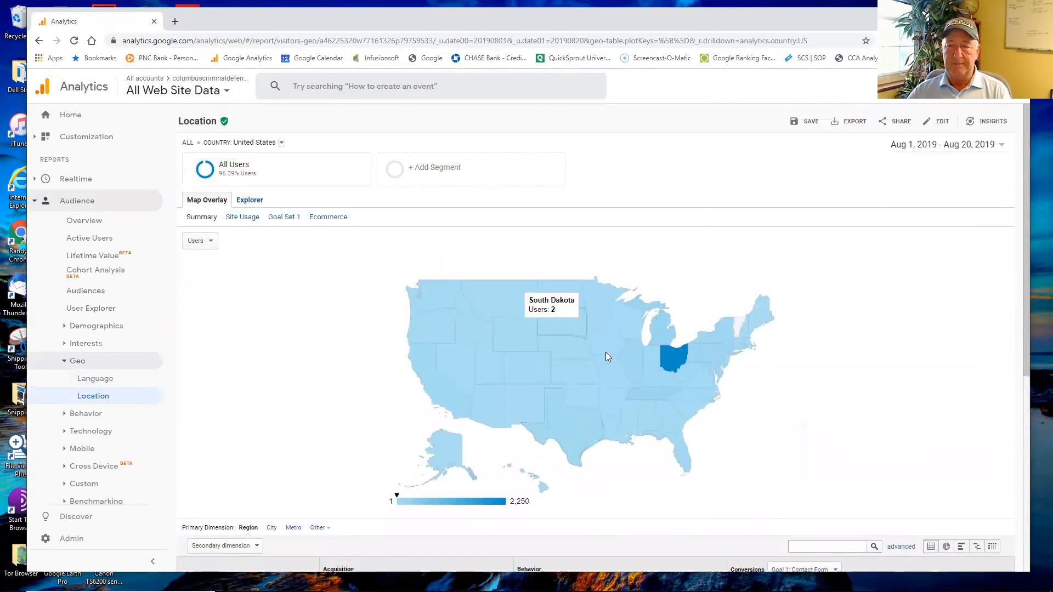
# Step: Drill down into Ohio on the map and review the users by city
pyautogui.click(671, 356)
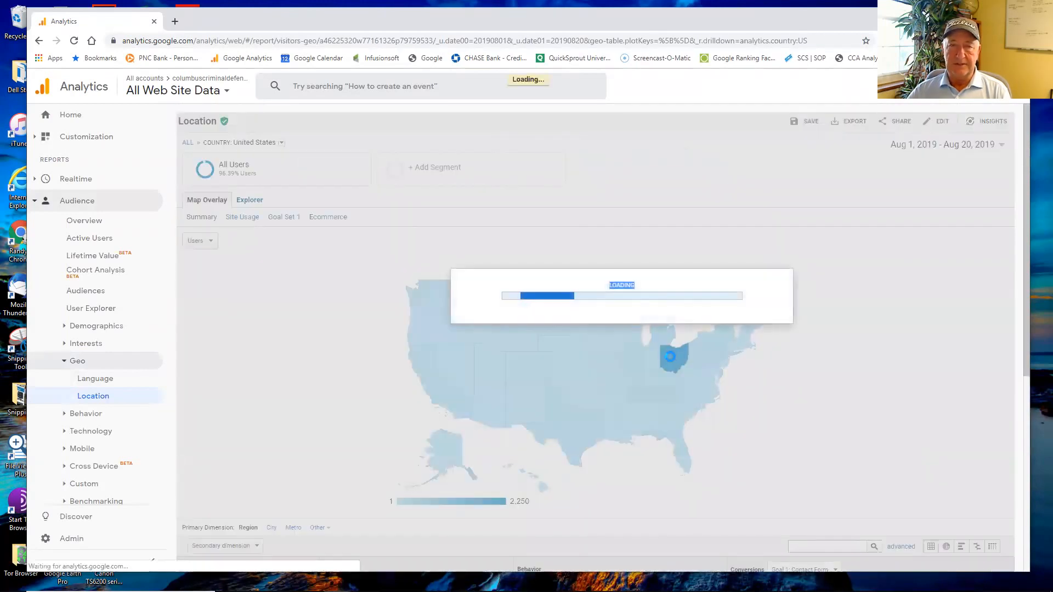
pyautogui.scroll(-6, 646, 378)
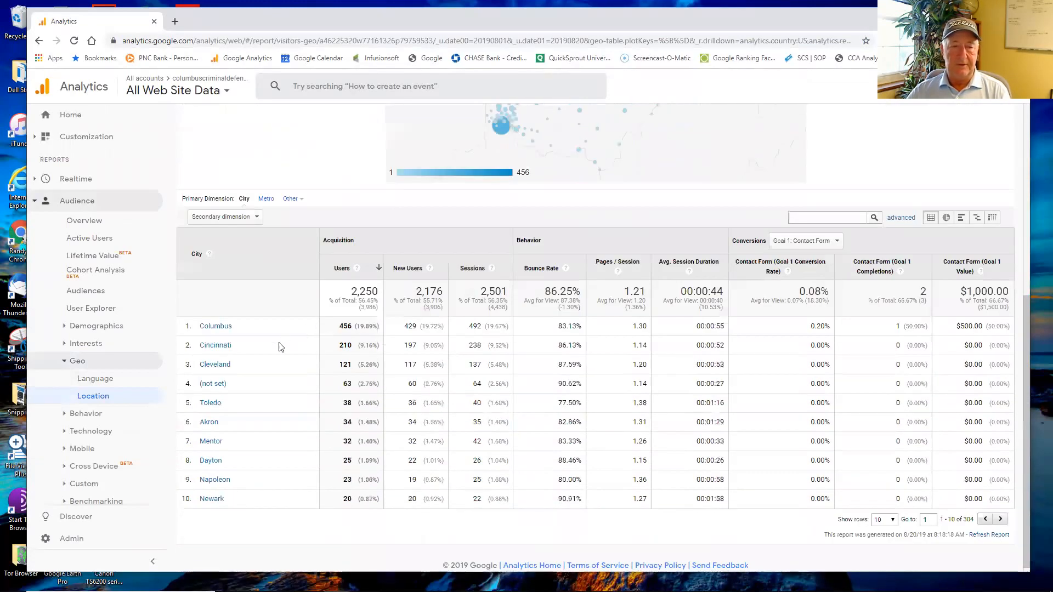
pyautogui.scroll(5, 639, 357)
pyautogui.scroll(1, 641, 351)
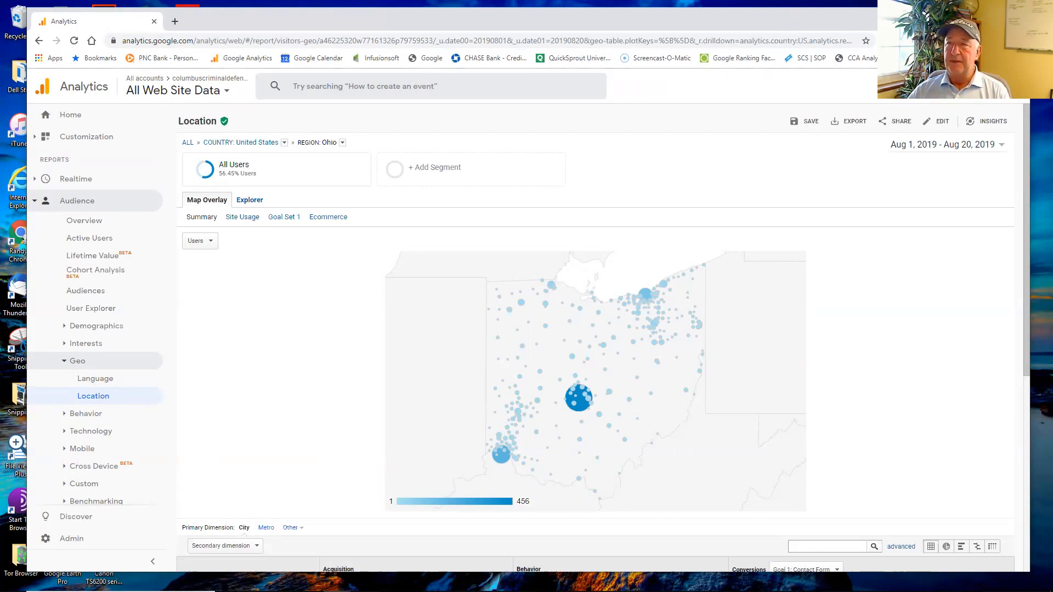
# Step: Switch from the browser to Excel and create a blank workbook
pyautogui.click(967, 15)
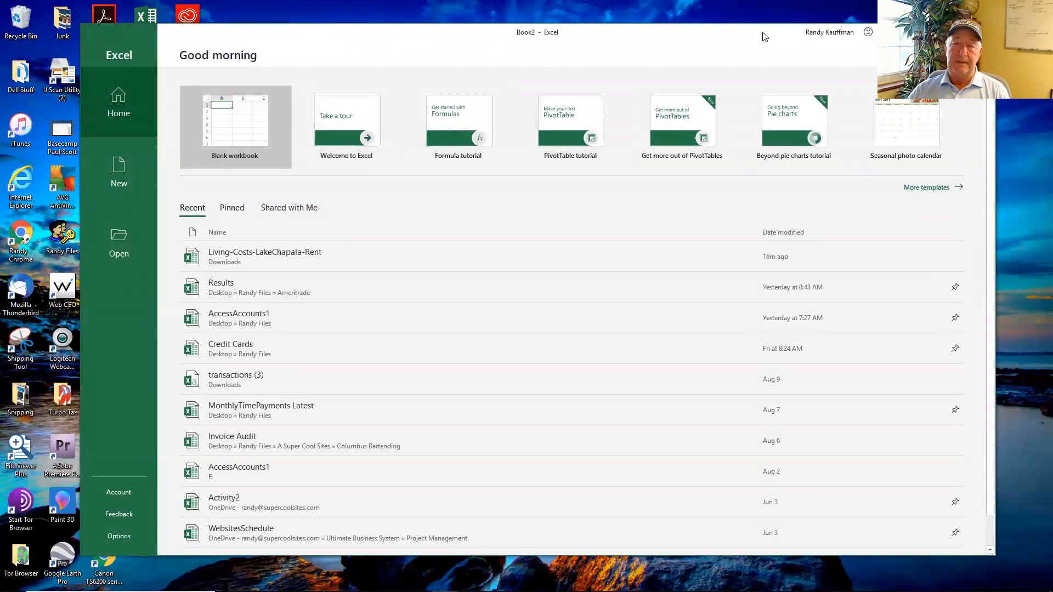
pyautogui.moveTo(762, 33); pyautogui.dragTo(761, 45)
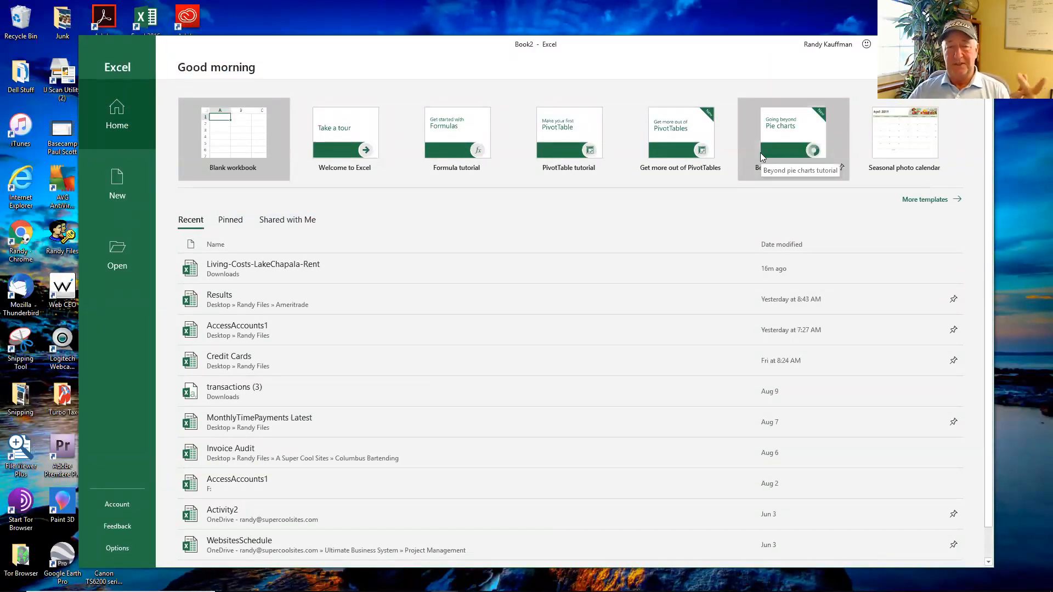
pyautogui.click(230, 148)
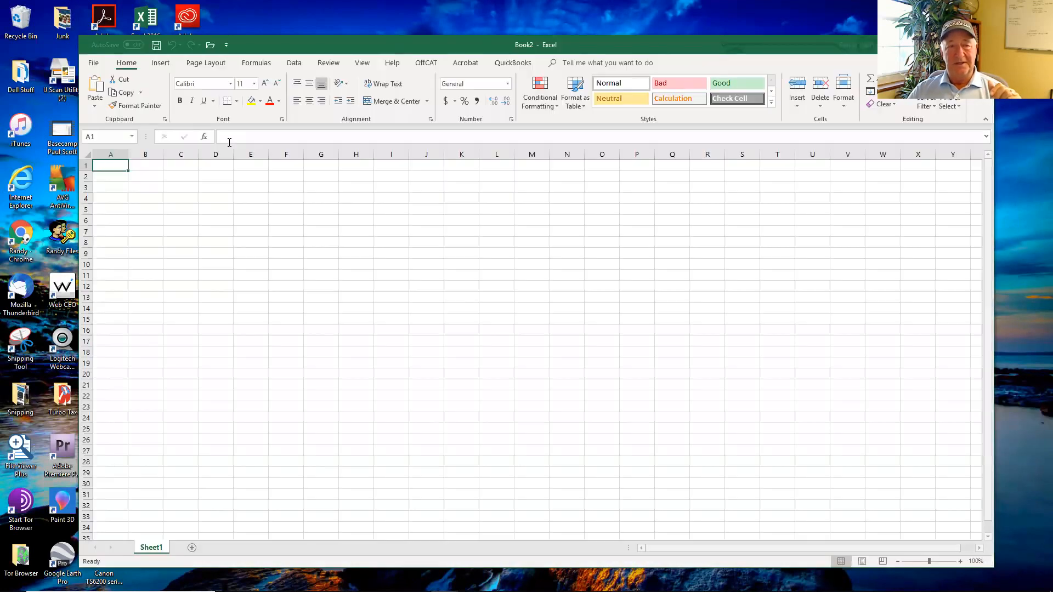
# Step: Enter the label "Value of a new customer" in cell I8
pyautogui.click(382, 237)
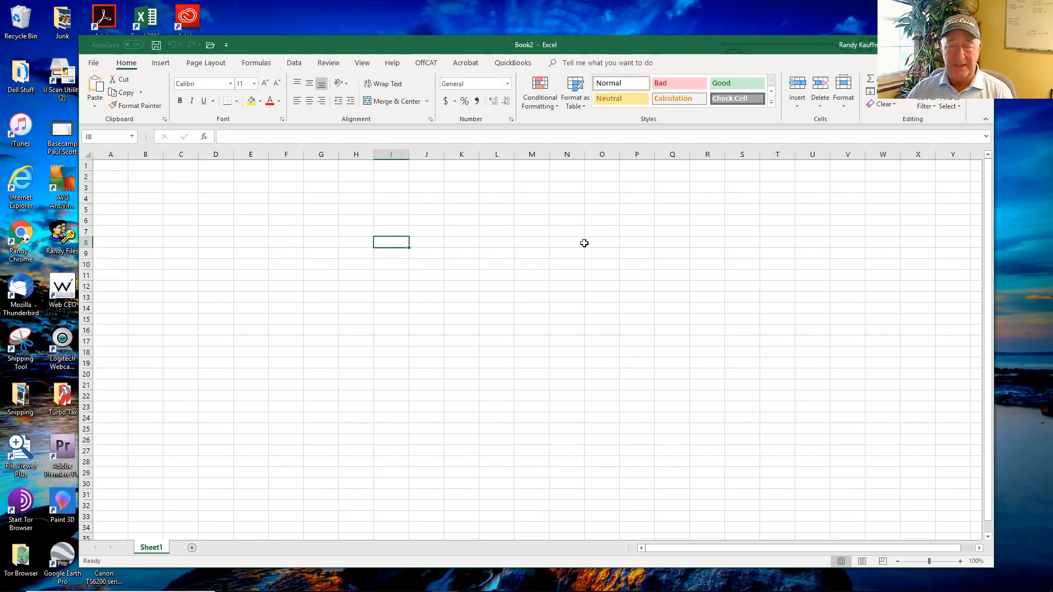
pyautogui.write('Val')
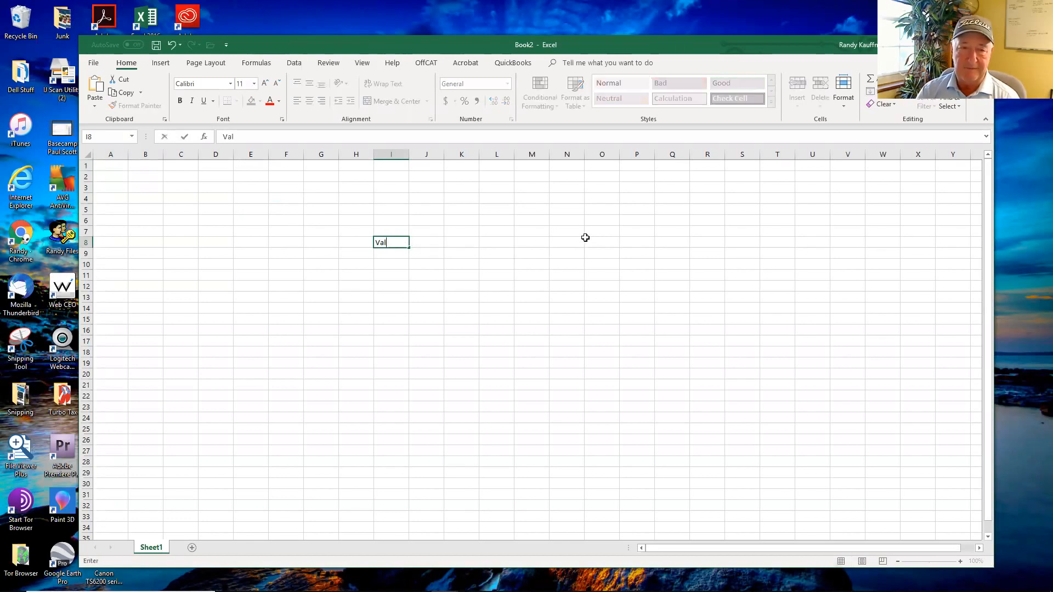
pyautogui.write('ue of a new customer')
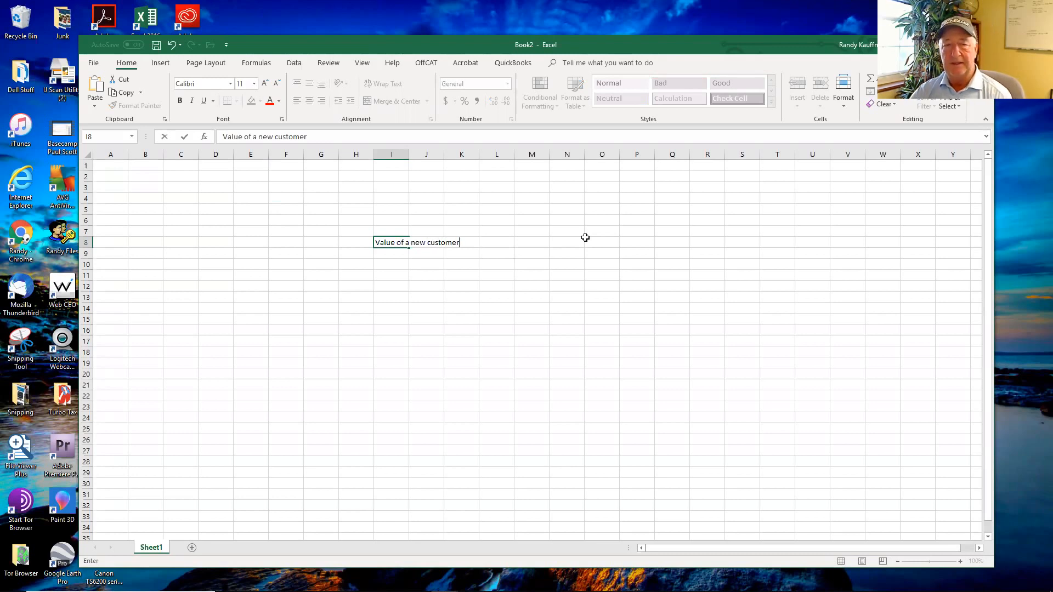
pyautogui.press('Left')
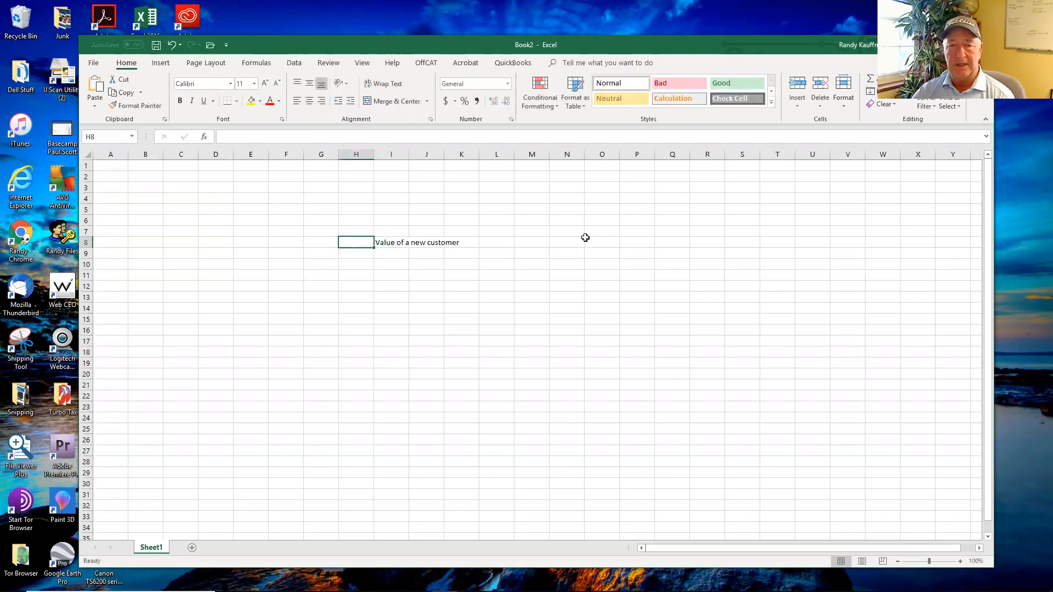
# Step: Enter 1000 in cell H8 and format it as a dollar amount in accounting format
pyautogui.write('1000')
pyautogui.press('Return')
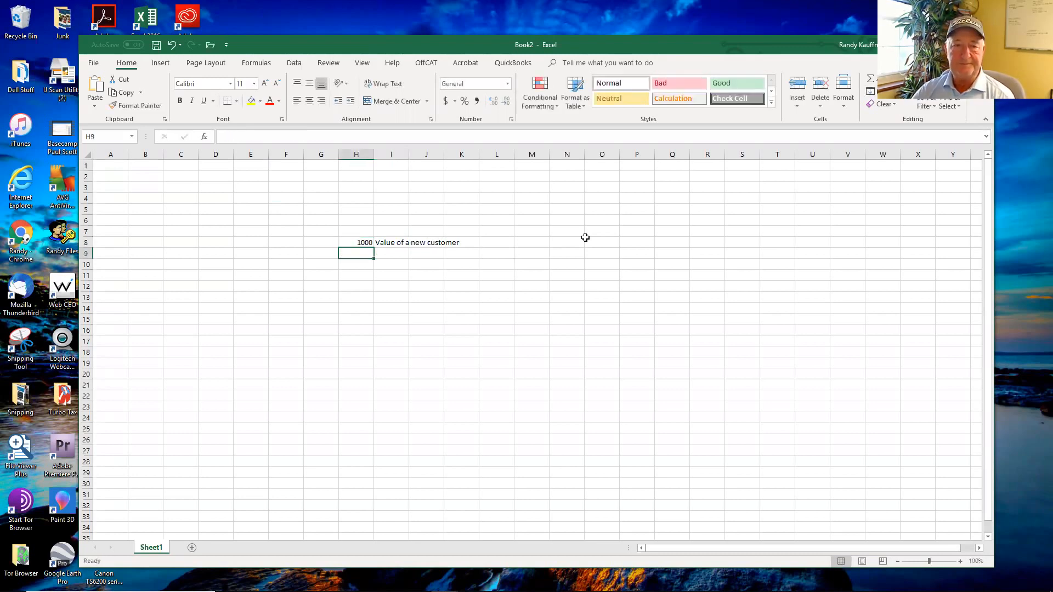
pyautogui.click(362, 242)
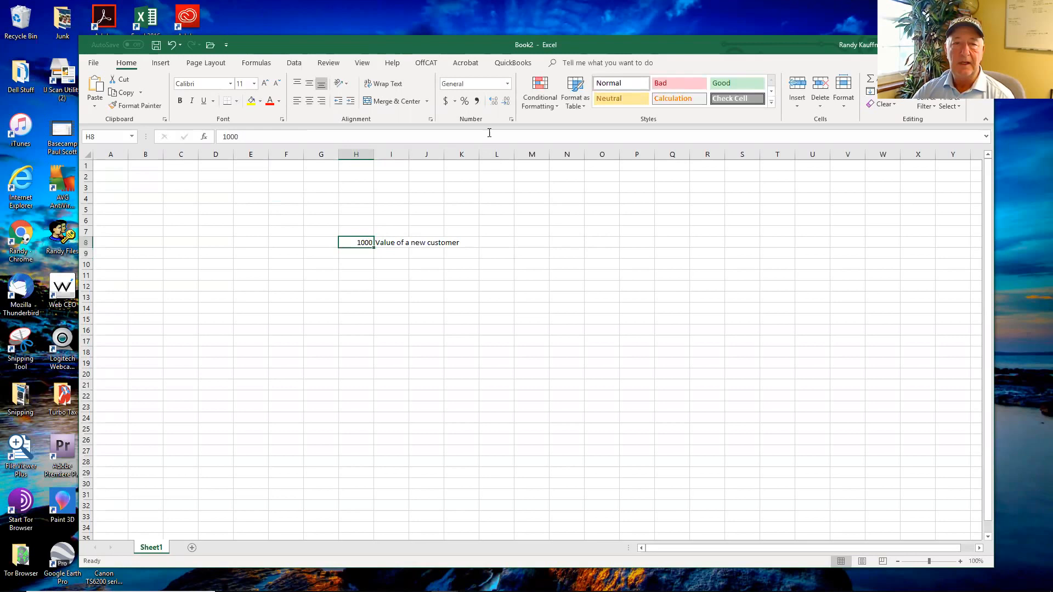
pyautogui.click(444, 101)
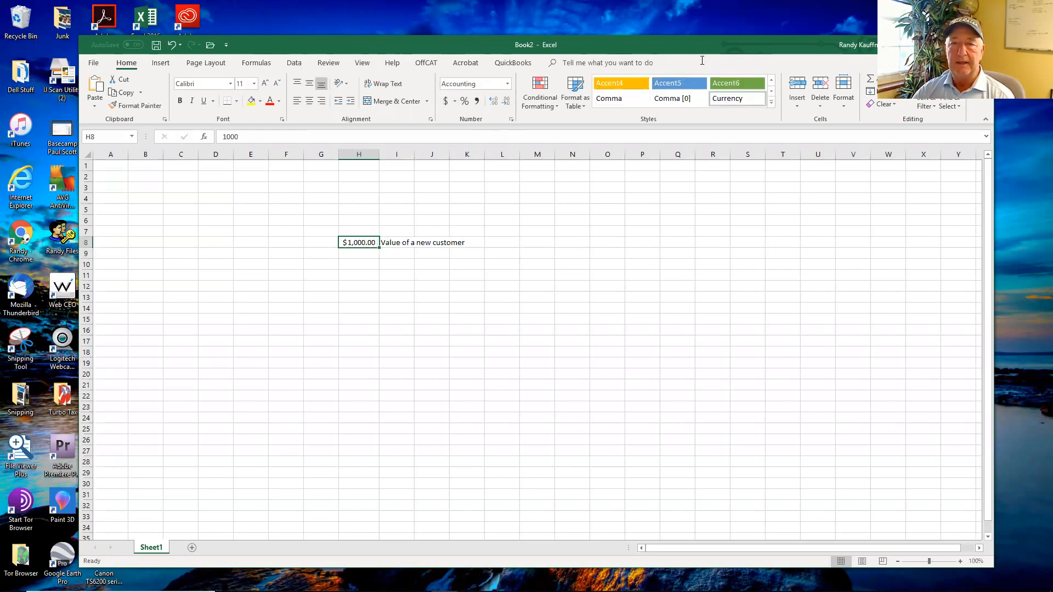
pyautogui.moveTo(712, 45); pyautogui.dragTo(715, 44)
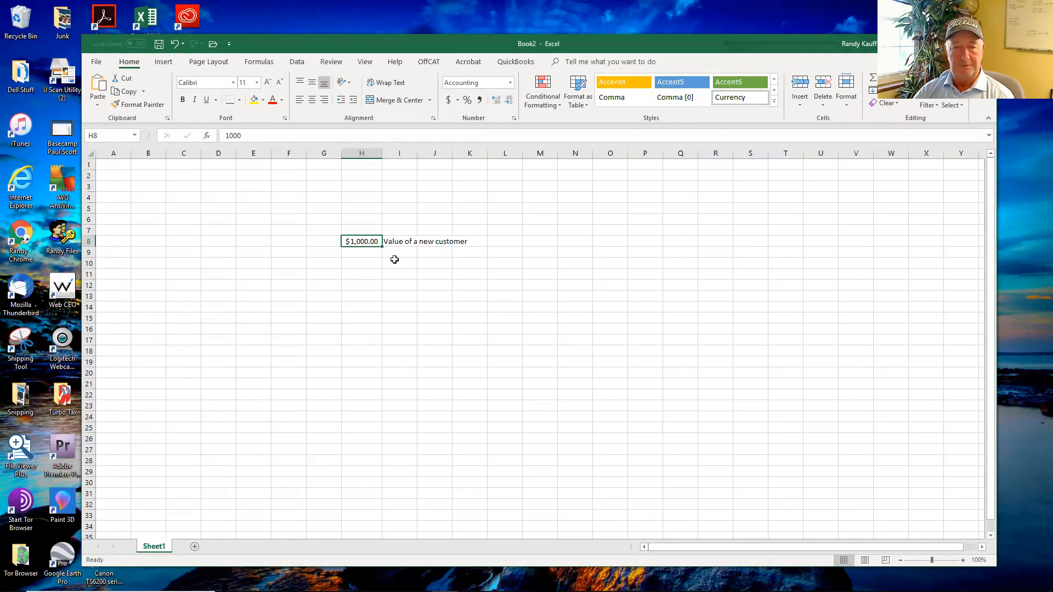
# Step: Enter the label "Clients per phone call" in cell I9 and "1 of 10" in cell H9
pyautogui.click(370, 252)
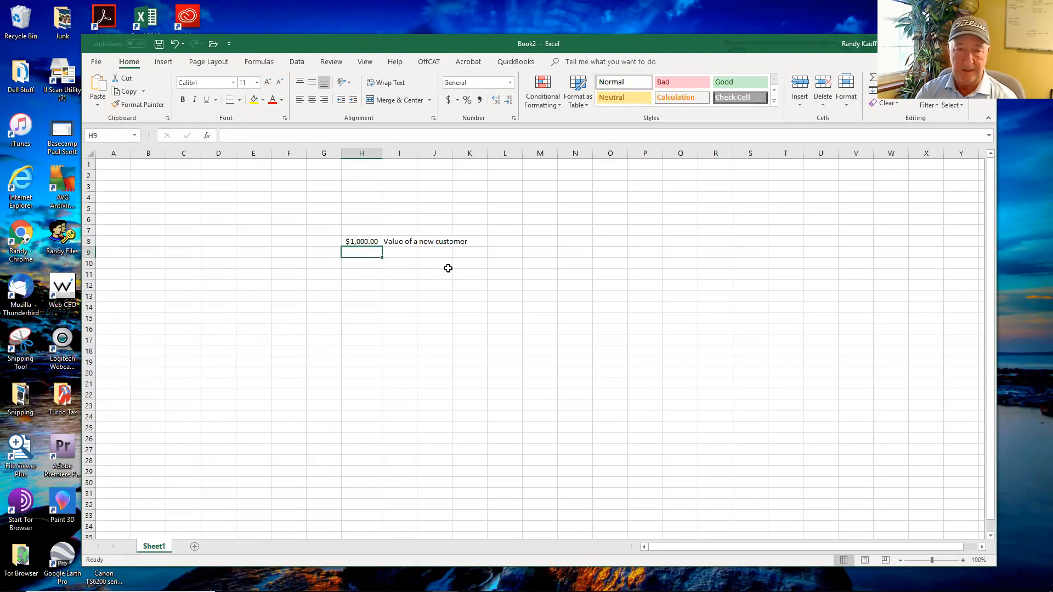
pyautogui.press('Right')
pyautogui.write('Cli')
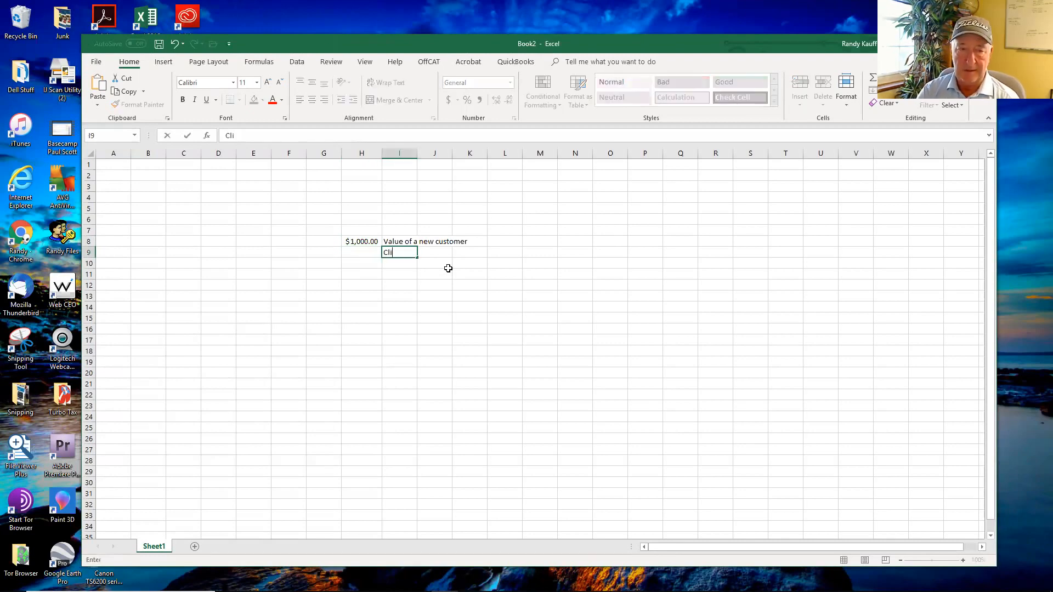
pyautogui.write('ents per phone ca')
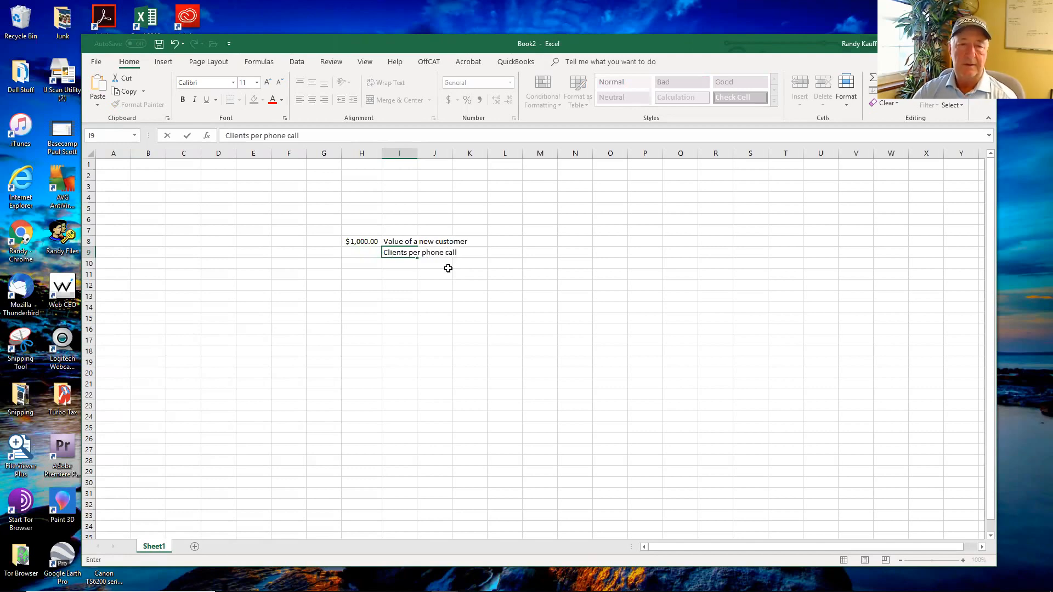
pyautogui.write('ll')
pyautogui.press('Left')
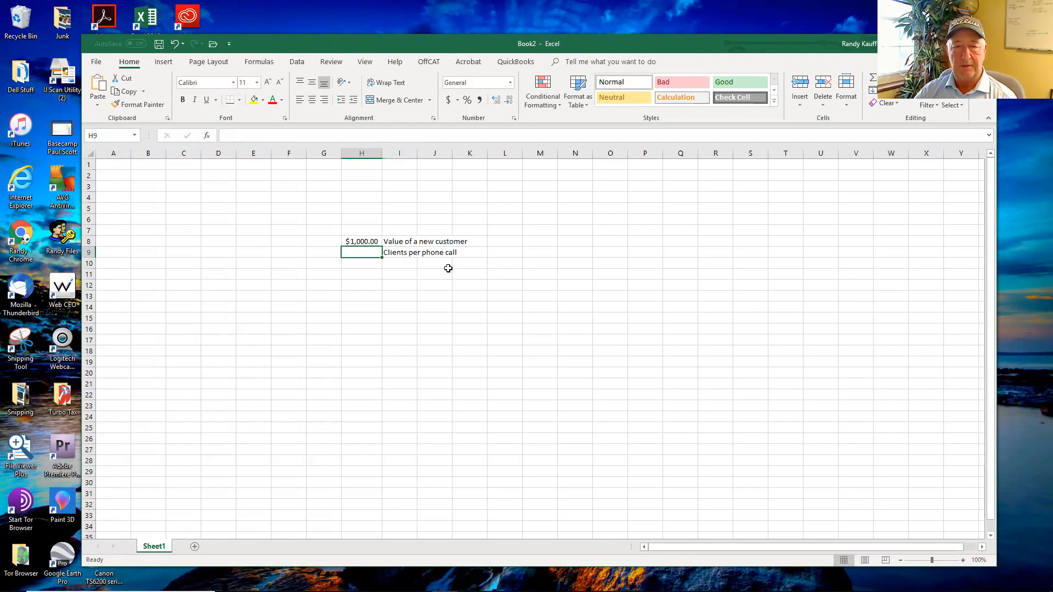
pyautogui.write('1 of 10')
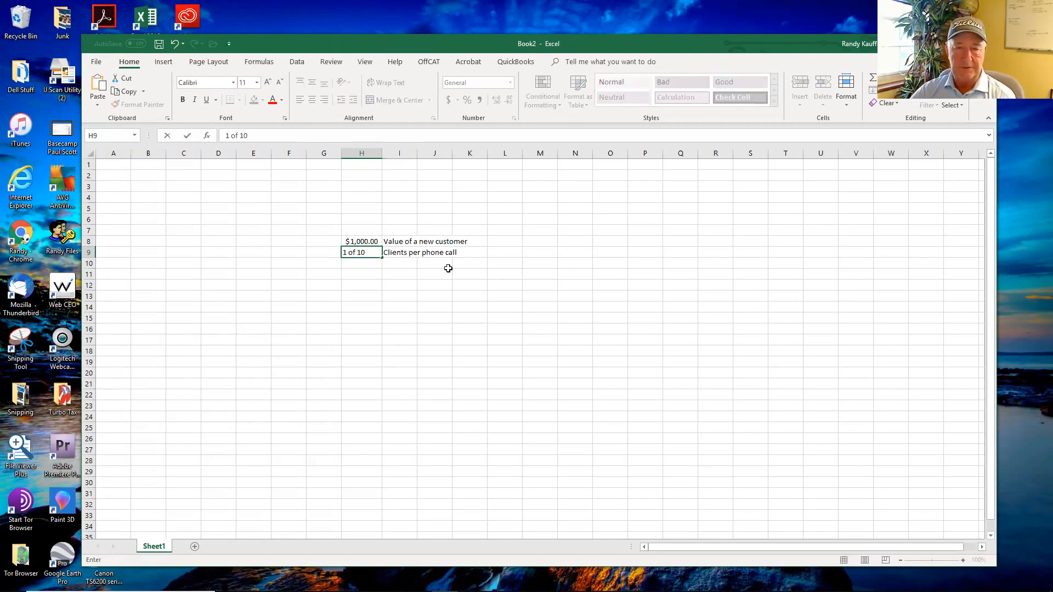
pyautogui.press('Return')
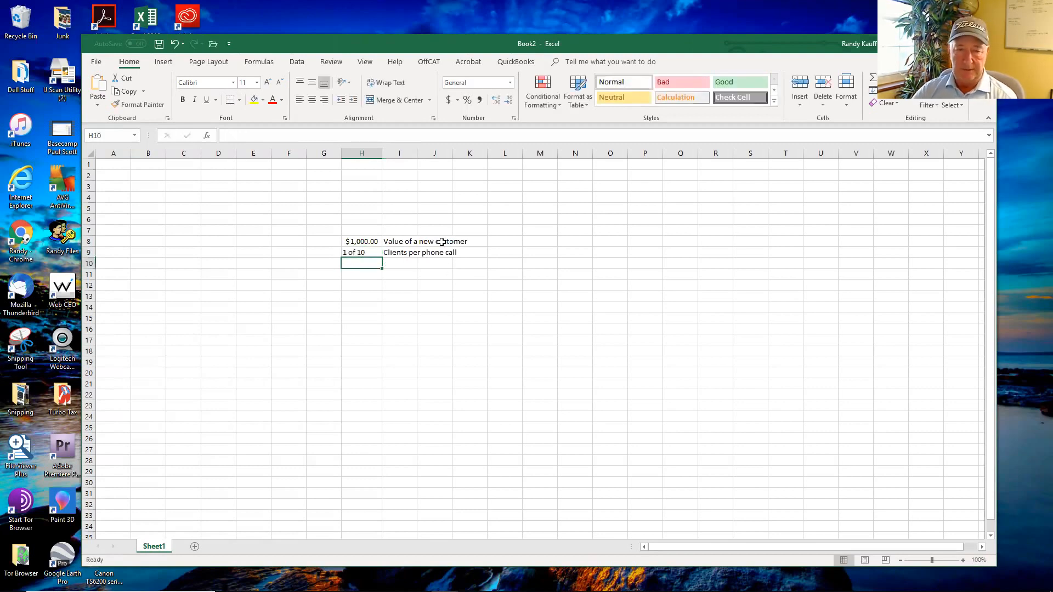
# Step: Center the contents of cell H9 and enter 100 in cell H11 as a dollar amount in accounting format
pyautogui.click(355, 250)
pyautogui.click(311, 100)
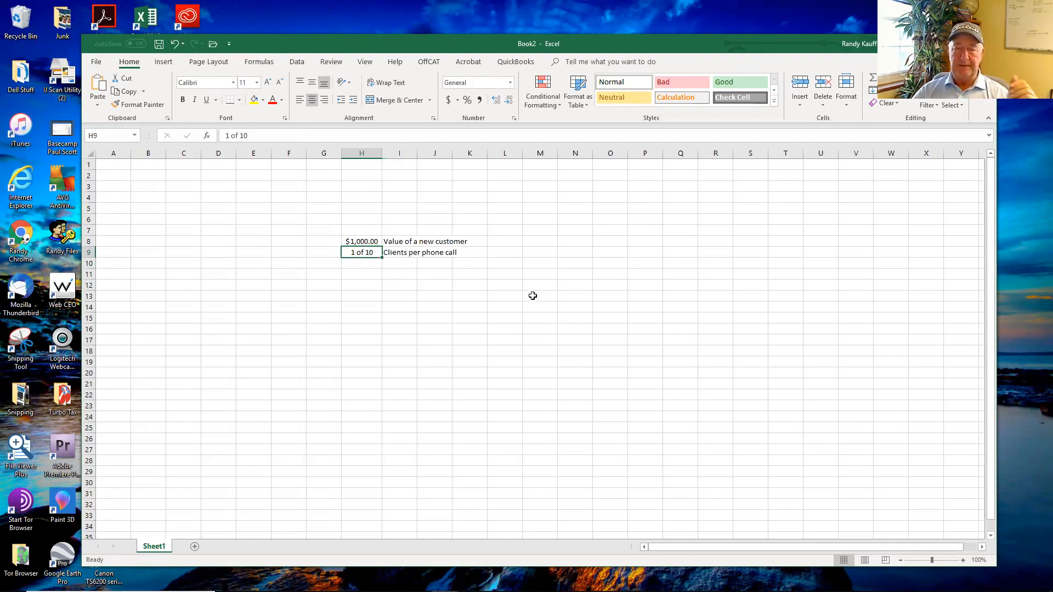
pyautogui.click(370, 272)
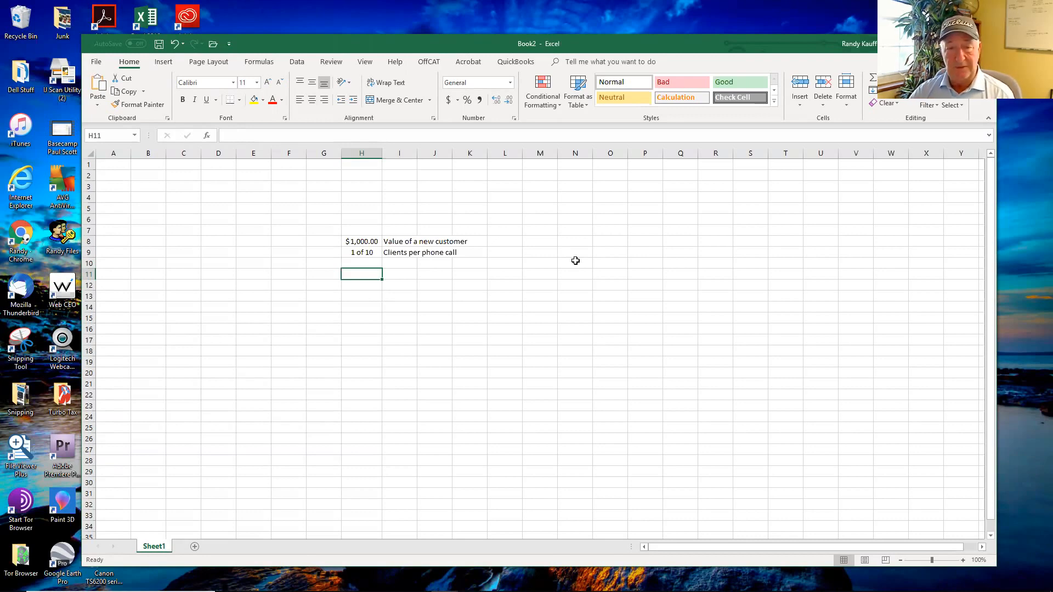
pyautogui.write('100')
pyautogui.press('Tab')
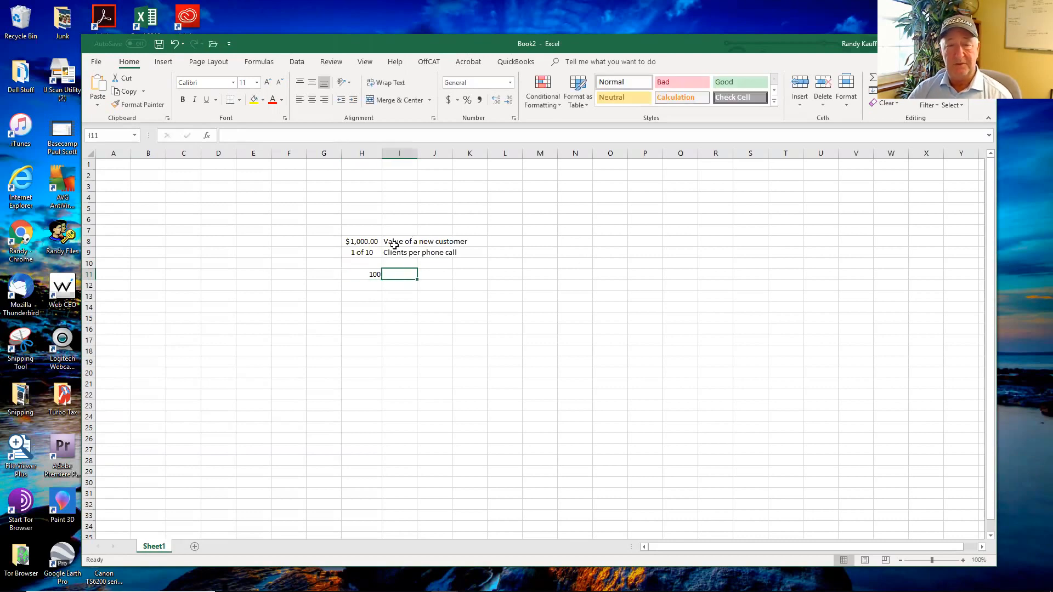
pyautogui.click(376, 274)
pyautogui.click(448, 100)
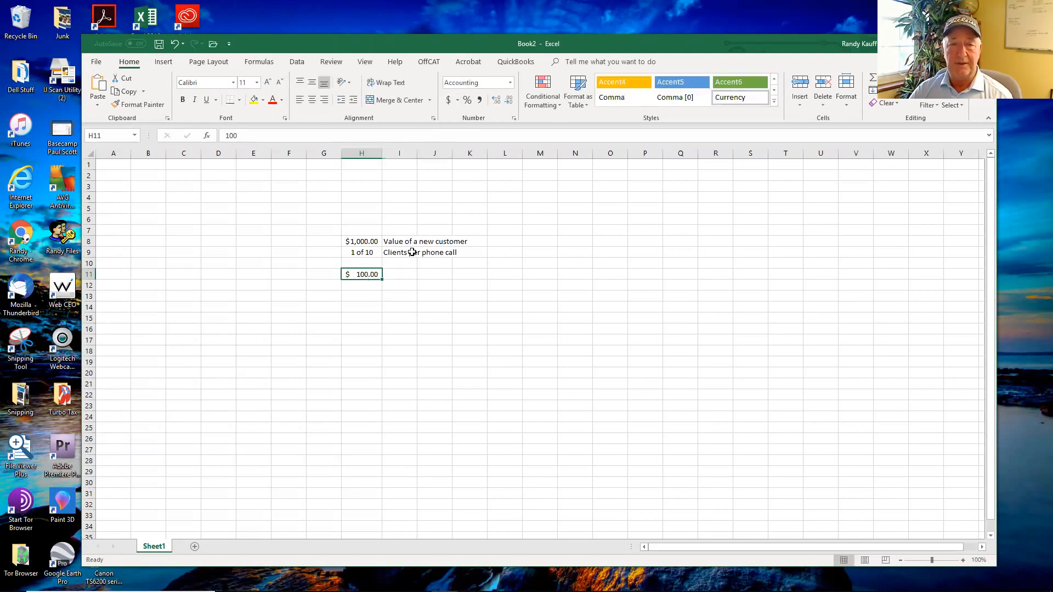
# Step: Enter the label "Each call is worth $100" in cell I11
pyautogui.click(407, 274)
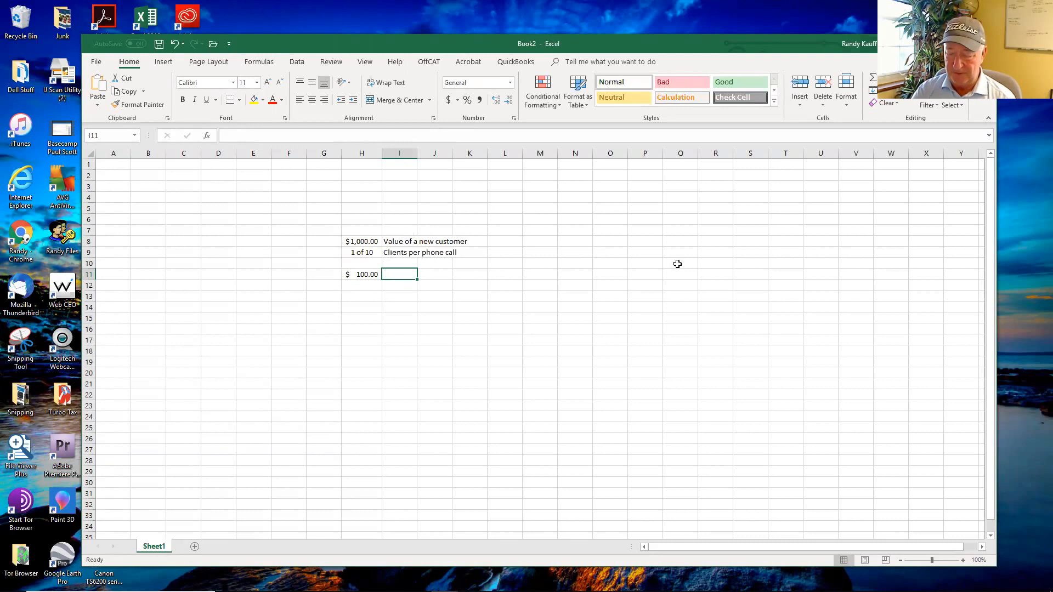
pyautogui.write('Each call is worth $100')
pyautogui.press('Return')
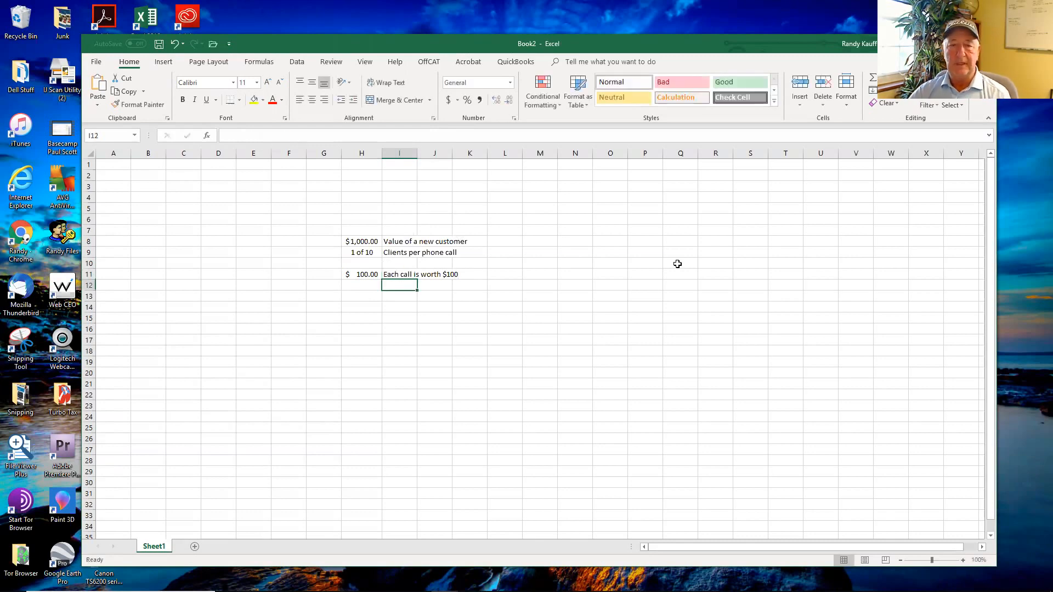
# Step: Enter 1000 in cell H13, leaving row 12 blank
pyautogui.press('Left')
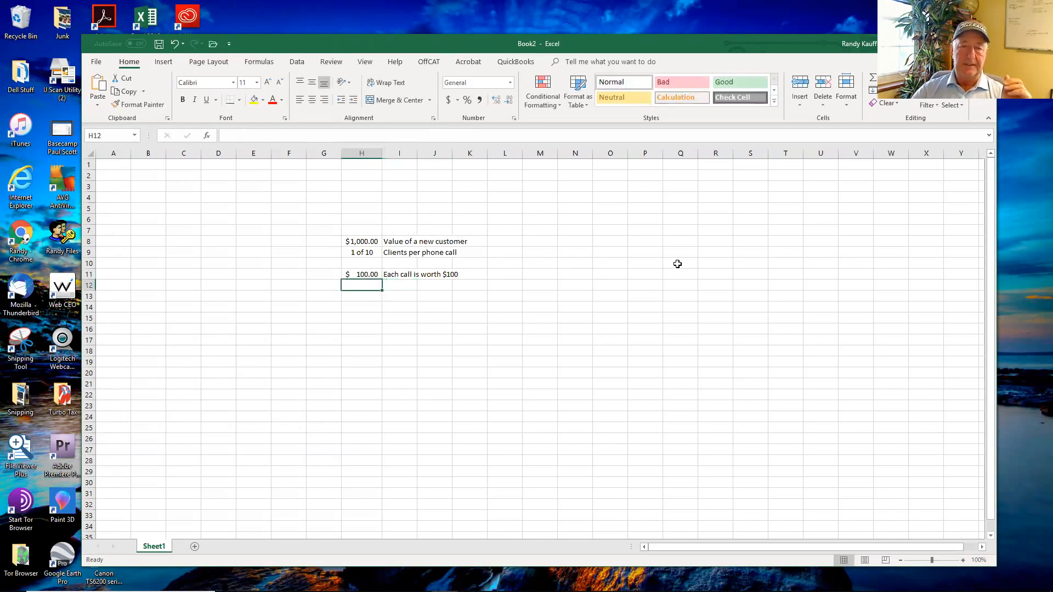
pyautogui.press('Down')
pyautogui.press('Down')
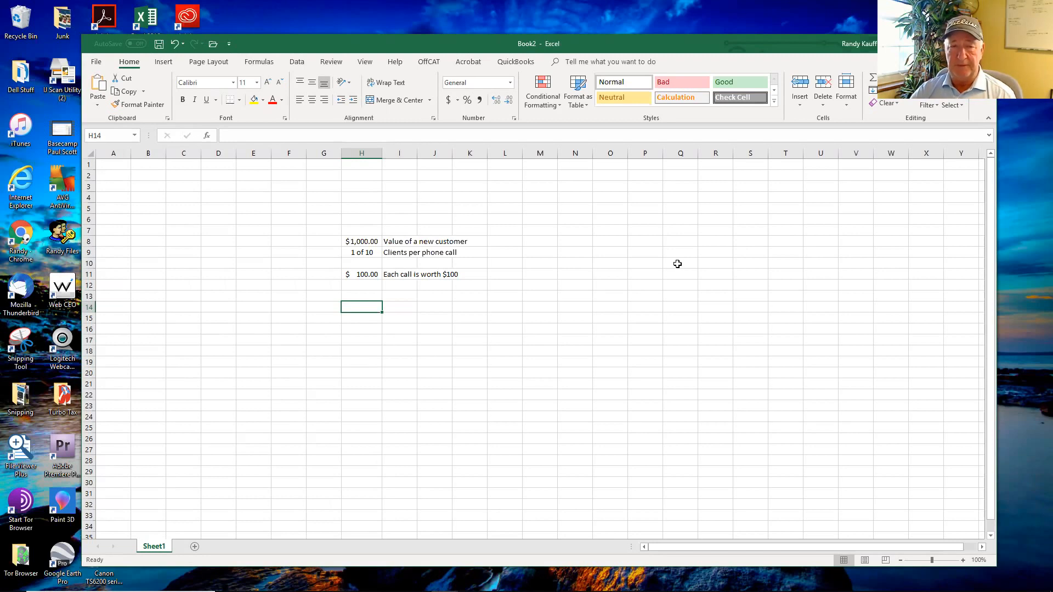
pyautogui.press('Up')
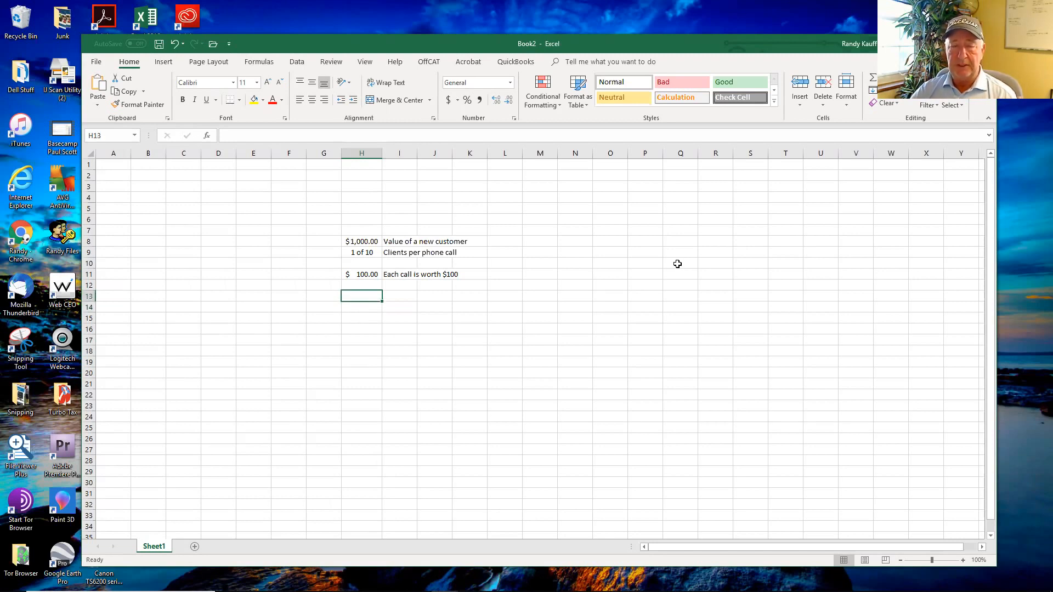
pyautogui.press('Up')
pyautogui.press('Down')
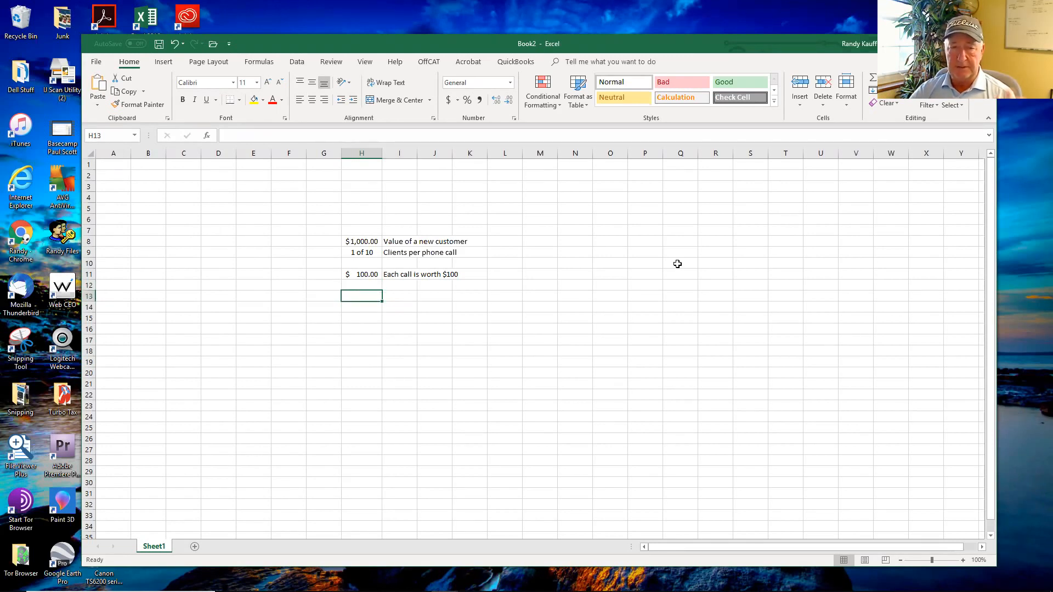
pyautogui.write('1000')
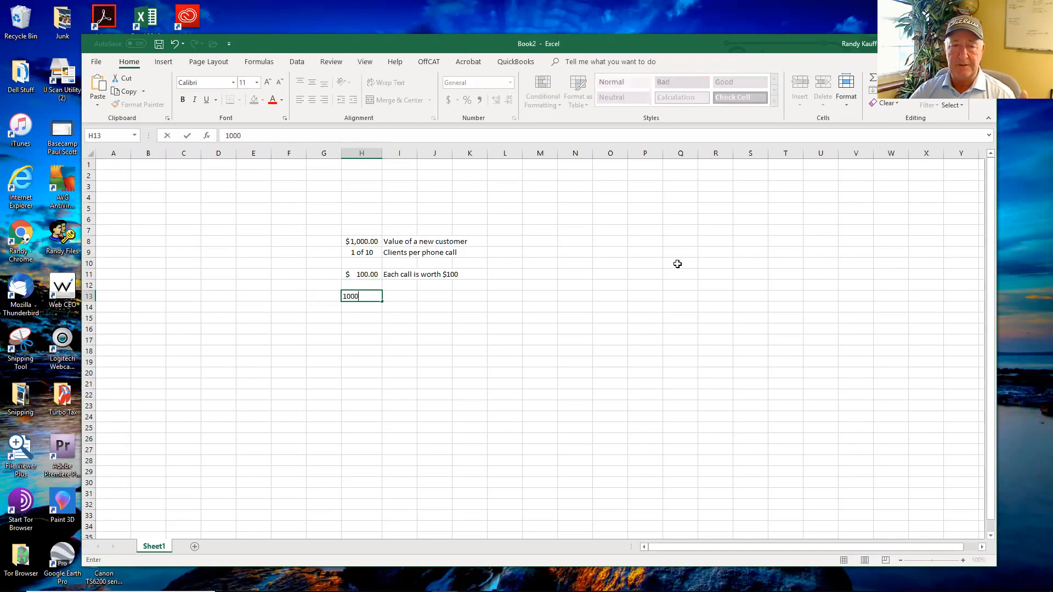
pyautogui.press('Tab')
# Step: Enter the label "People visiting the site each month" in cell I13
pyautogui.write('{hone')
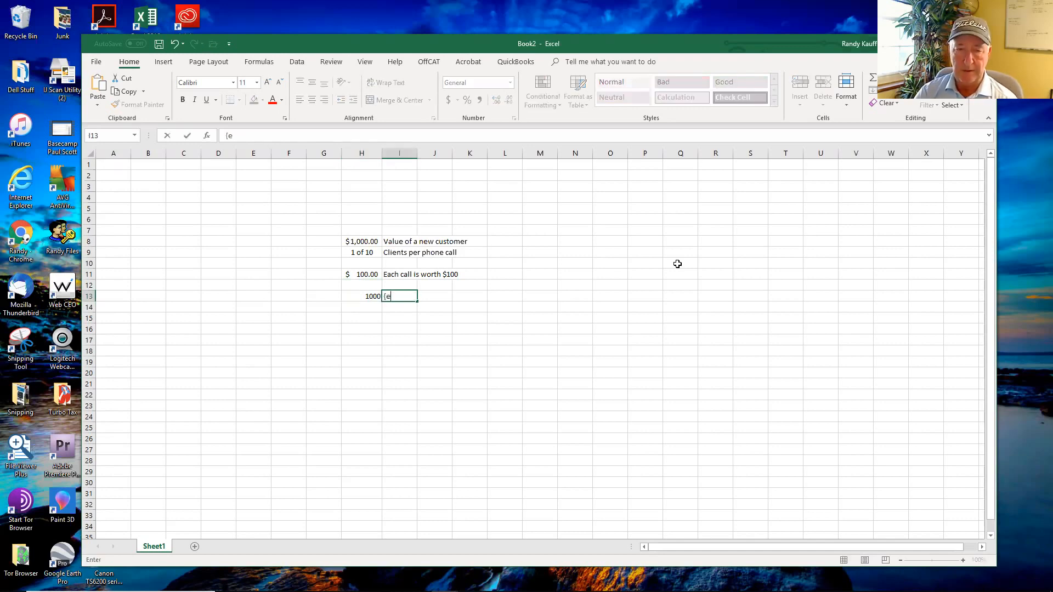
pyautogui.press('BackSpace')
pyautogui.press('BackSpace')
pyautogui.press('BackSpace')
pyautogui.press('BackSpace')
pyautogui.press('BackSpace')
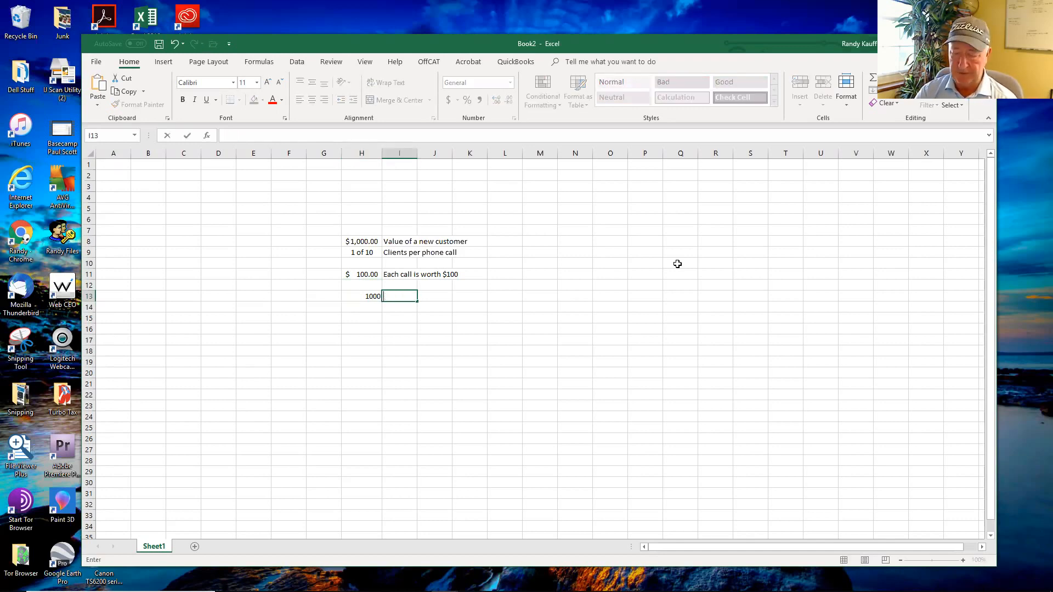
pyautogui.write('People visitring')
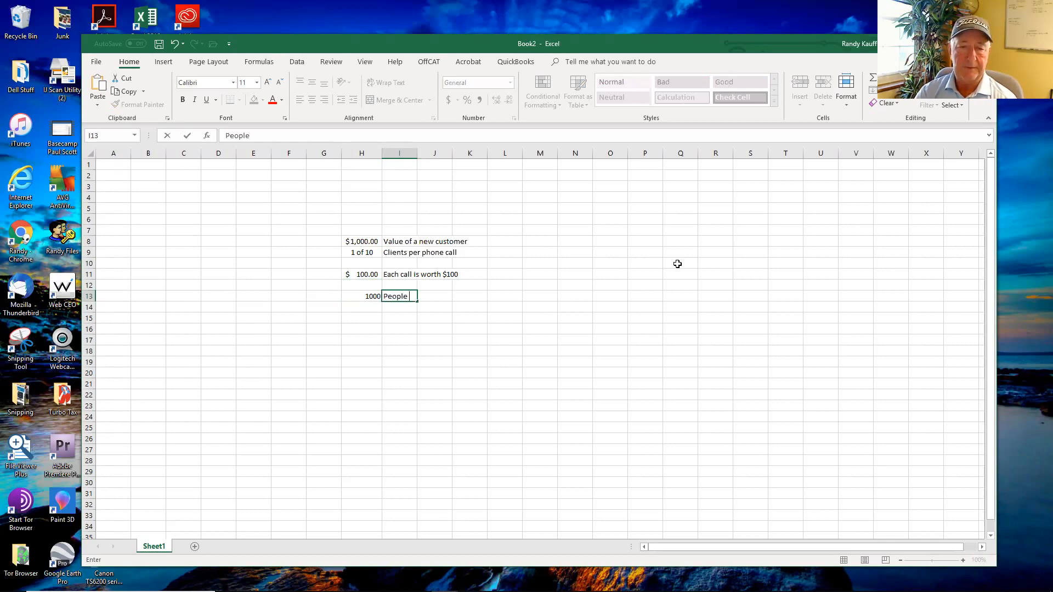
pyautogui.press('BackSpace')
pyautogui.press('BackSpace')
pyautogui.press('BackSpace')
pyautogui.press('BackSpace')
pyautogui.write('ing the site each moth')
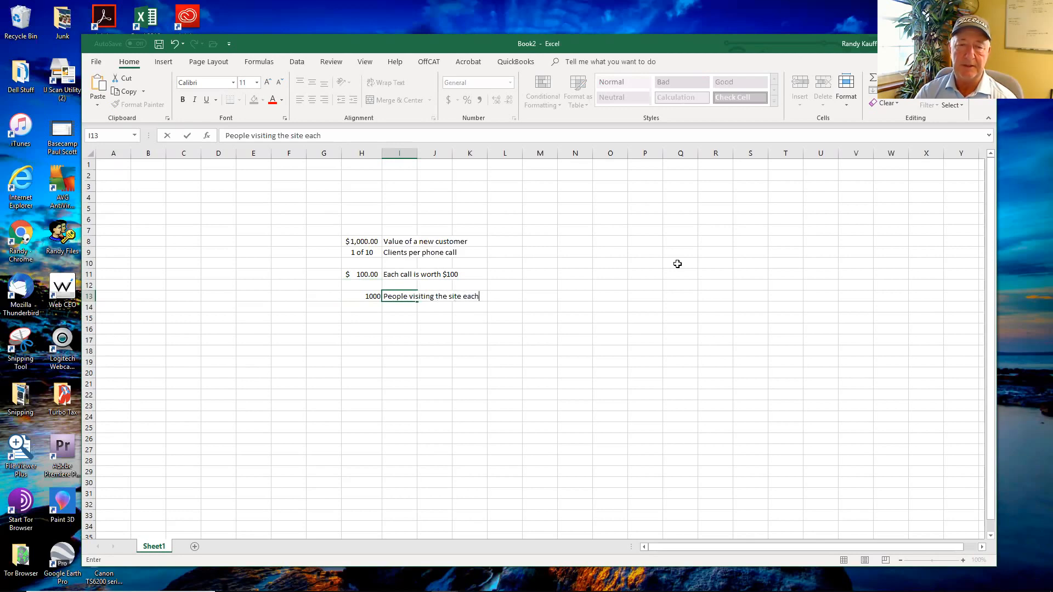
pyautogui.press('BackSpace')
pyautogui.press('BackSpace')
pyautogui.write('nthy')
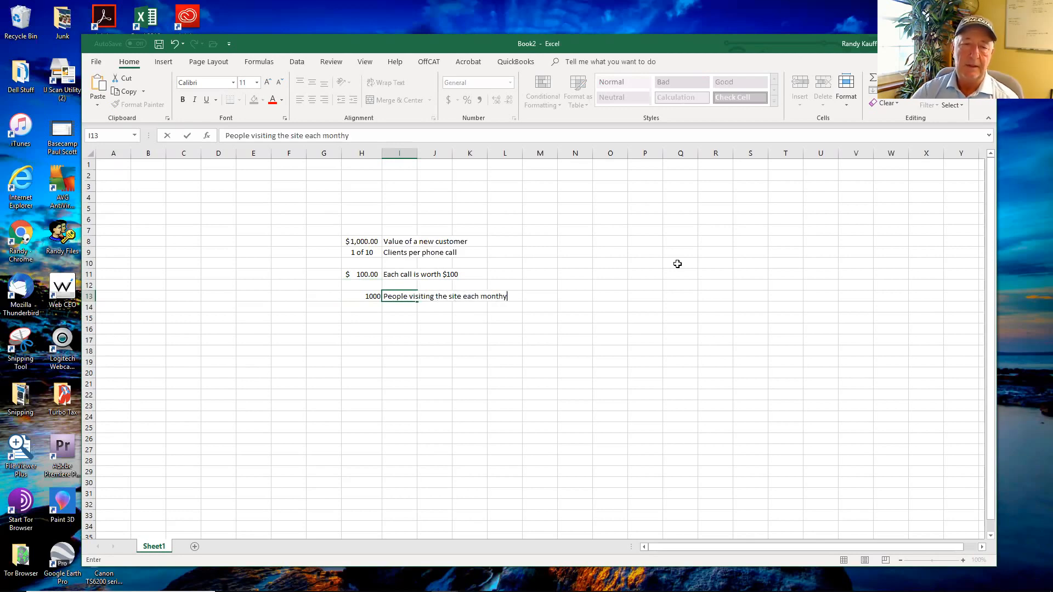
pyautogui.press('BackSpace')
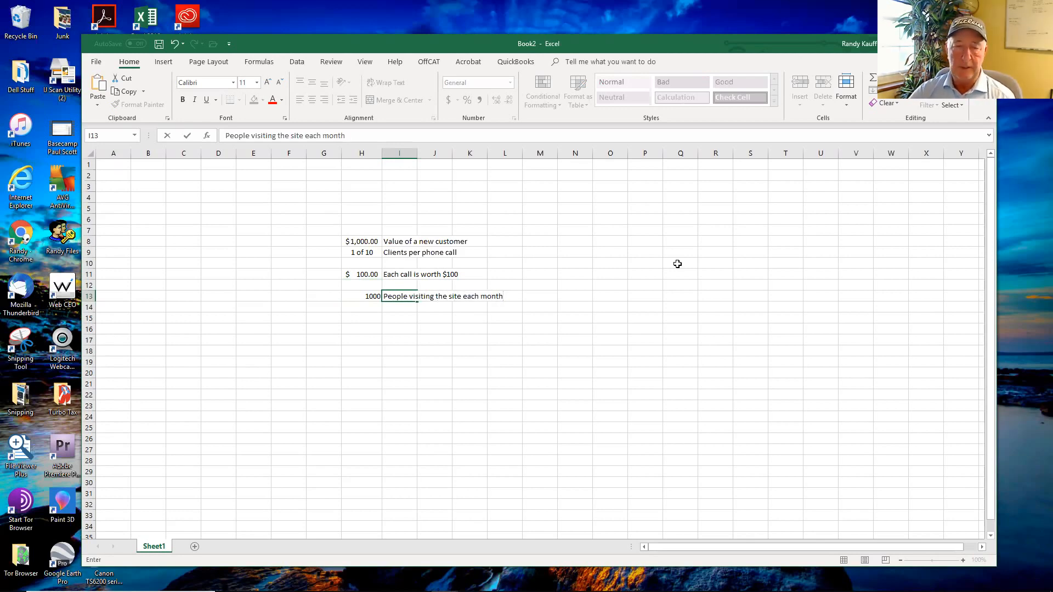
pyautogui.press('Return')
# Step: Enter .005 in cell H15 and format it as a percentage with three decimal places
pyautogui.press('Left')
pyautogui.press('Down')
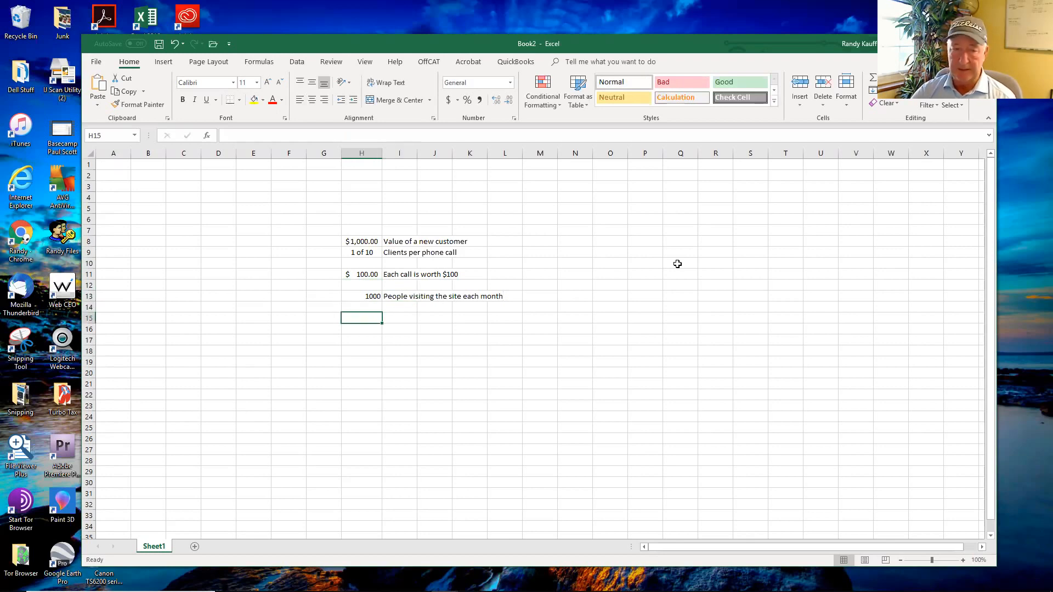
pyautogui.write('.')
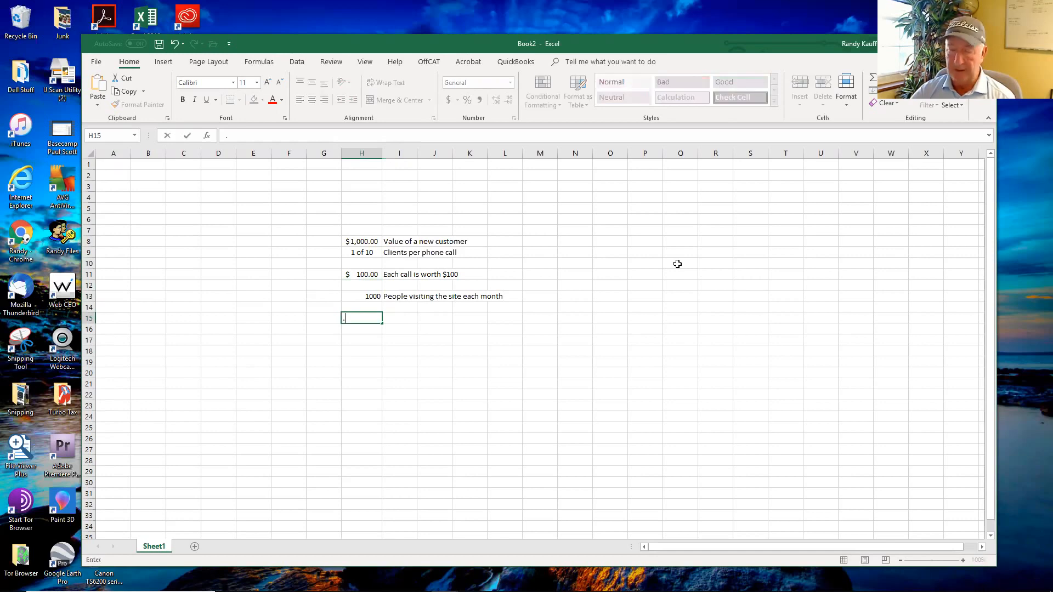
pyautogui.write('005')
pyautogui.press('Tab')
pyautogui.press('Left')
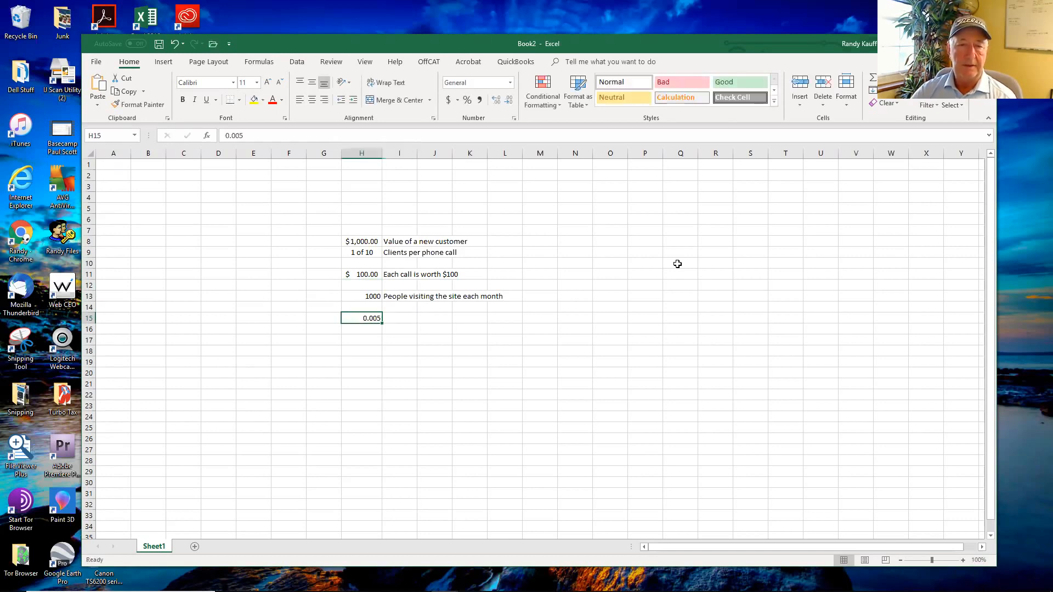
pyautogui.click(467, 100)
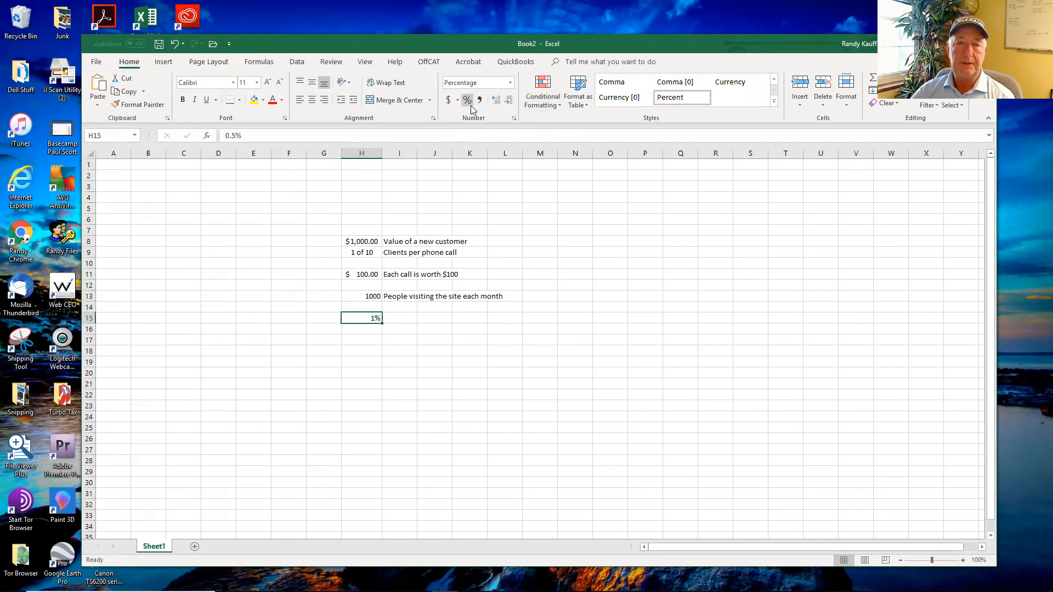
pyautogui.click(495, 101)
pyautogui.click(495, 102)
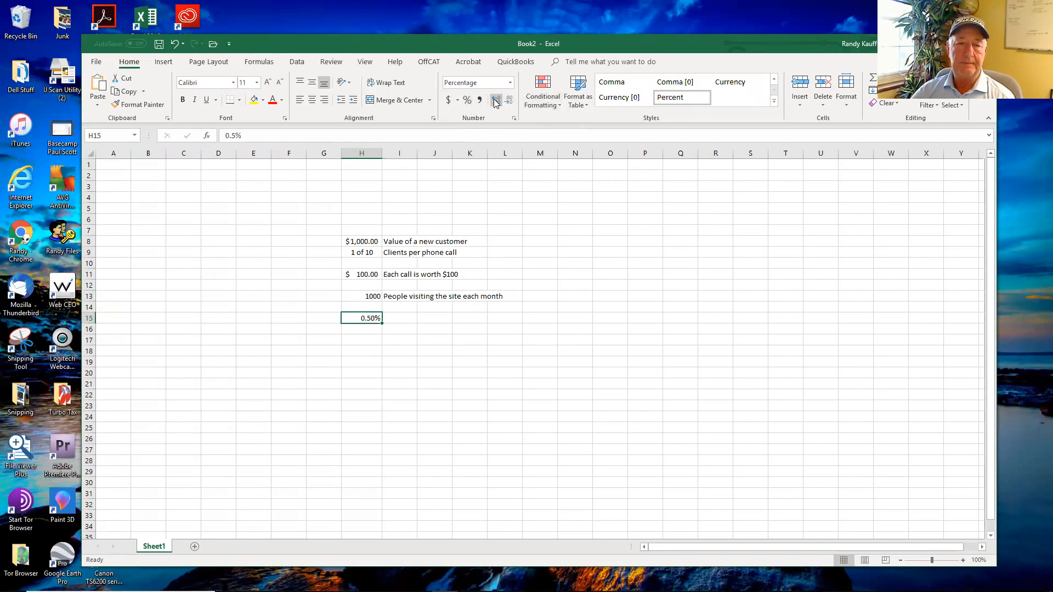
pyautogui.click(495, 102)
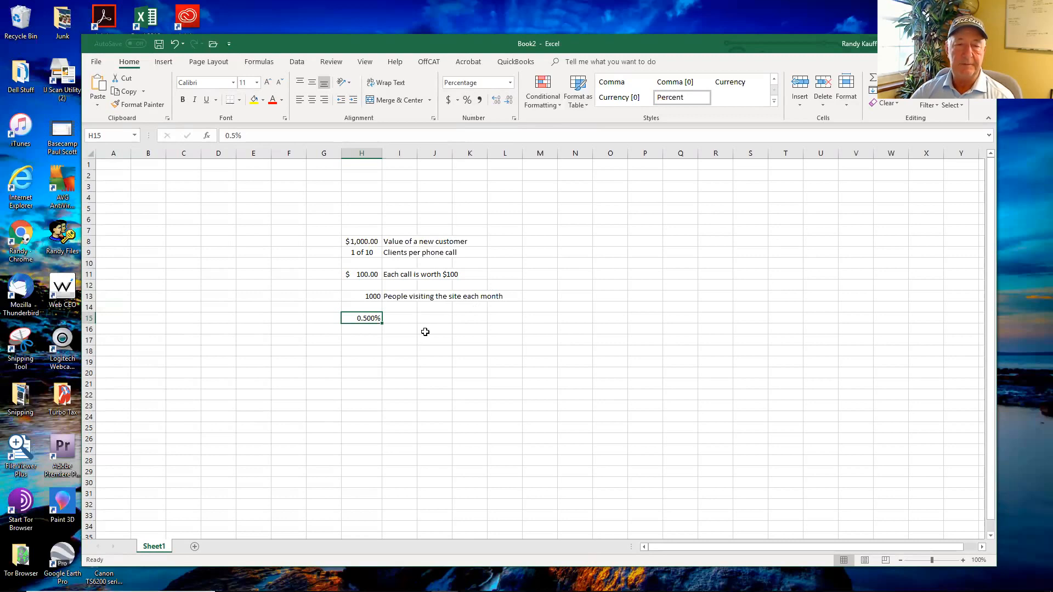
# Step: Enter a formula in cell H17 that multiplies the monthly visitors in H13 by the percentage in H15
pyautogui.click(363, 341)
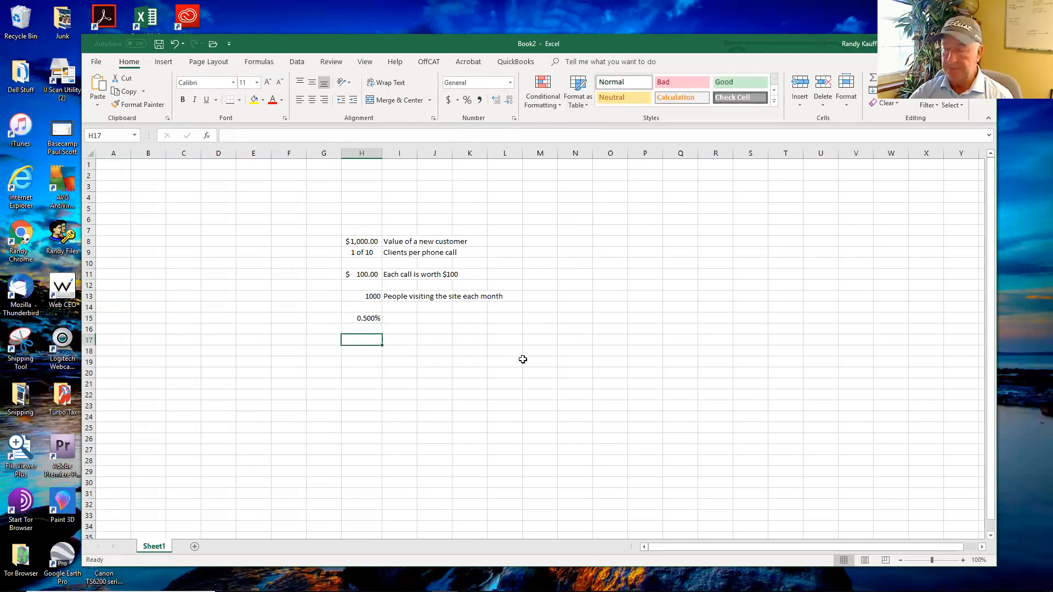
pyautogui.write('+')
pyautogui.click(371, 295)
pyautogui.write('*')
pyautogui.click(366, 317)
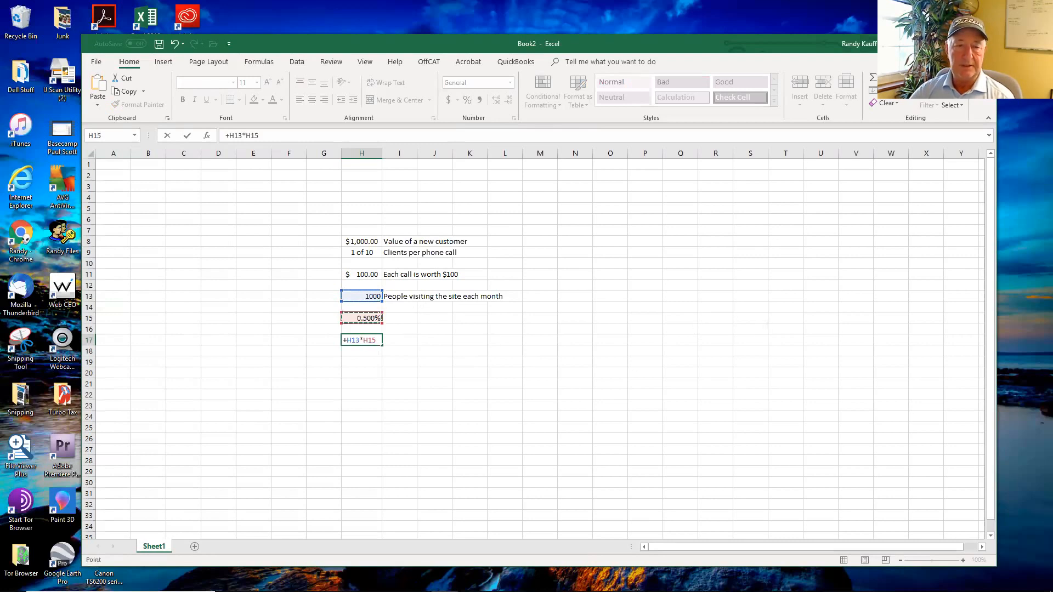
pyautogui.press('Return')
# Step: Enter the label "Calls per month" in cell I17
pyautogui.press('Up')
pyautogui.press('Right')
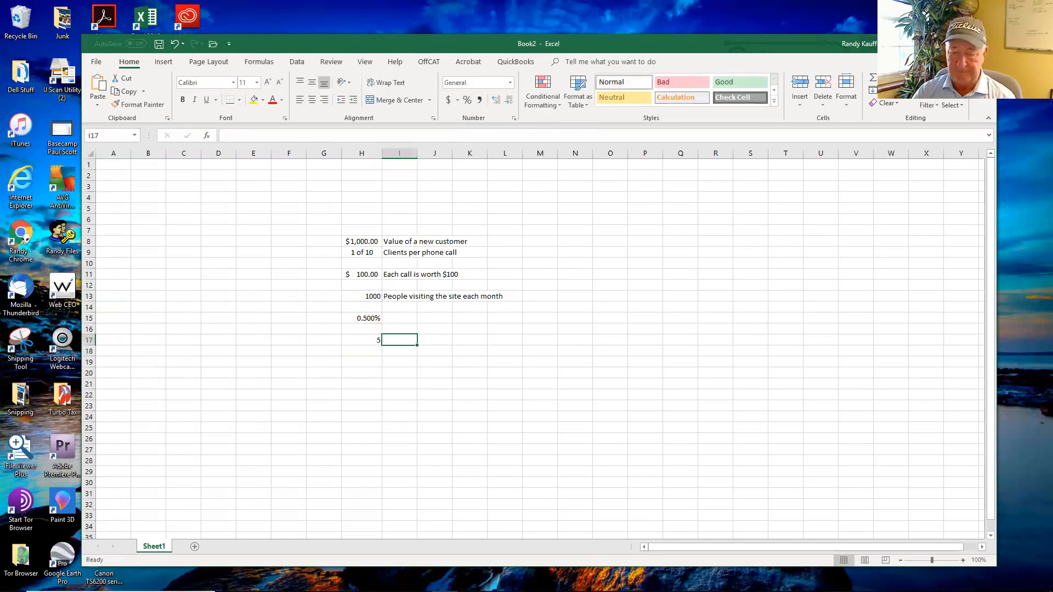
pyautogui.write('Conta')
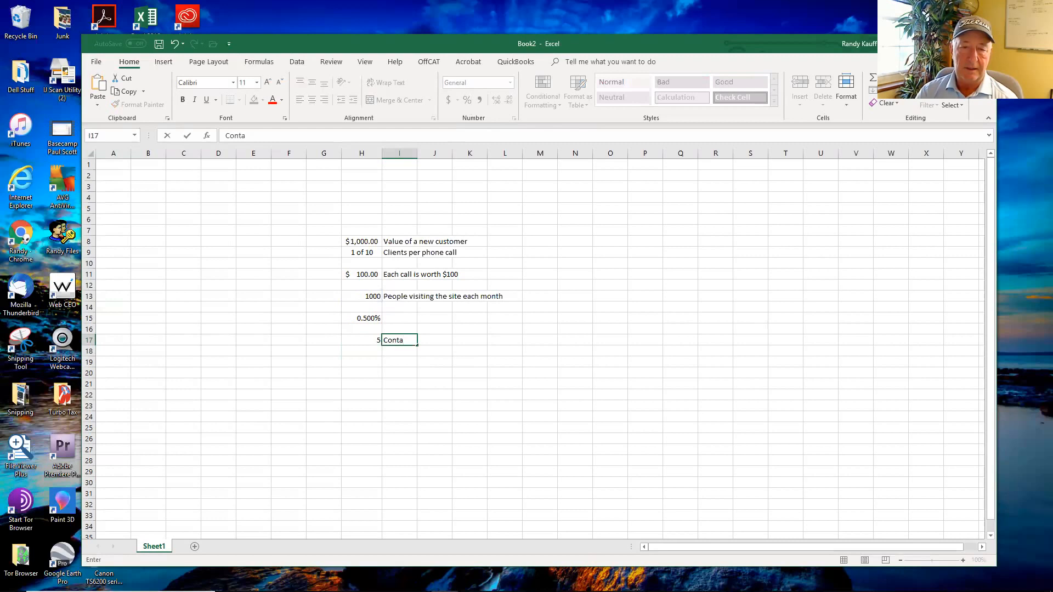
pyautogui.press('BackSpace')
pyautogui.press('BackSpace')
pyautogui.press('BackSpace')
pyautogui.press('BackSpace')
pyautogui.press('BackSpace')
pyautogui.write('Calls per month')
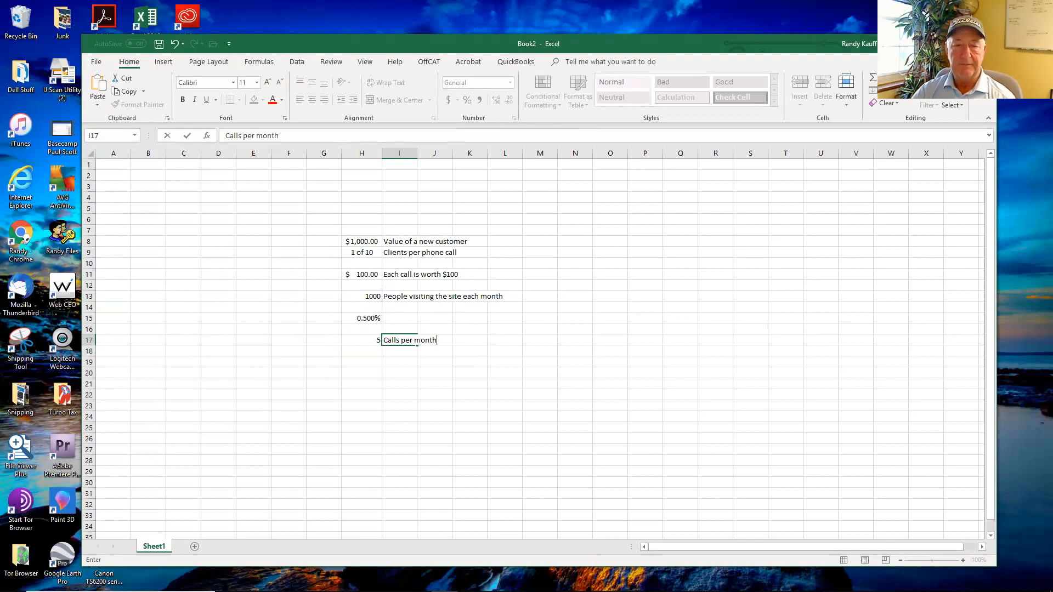
pyautogui.press('Down')
# Step: Enter a formula in cell H19 multiplying the call value in H11 by the calls in H17, and format it as dollars in accounting format
pyautogui.press('Left')
pyautogui.press('Down')
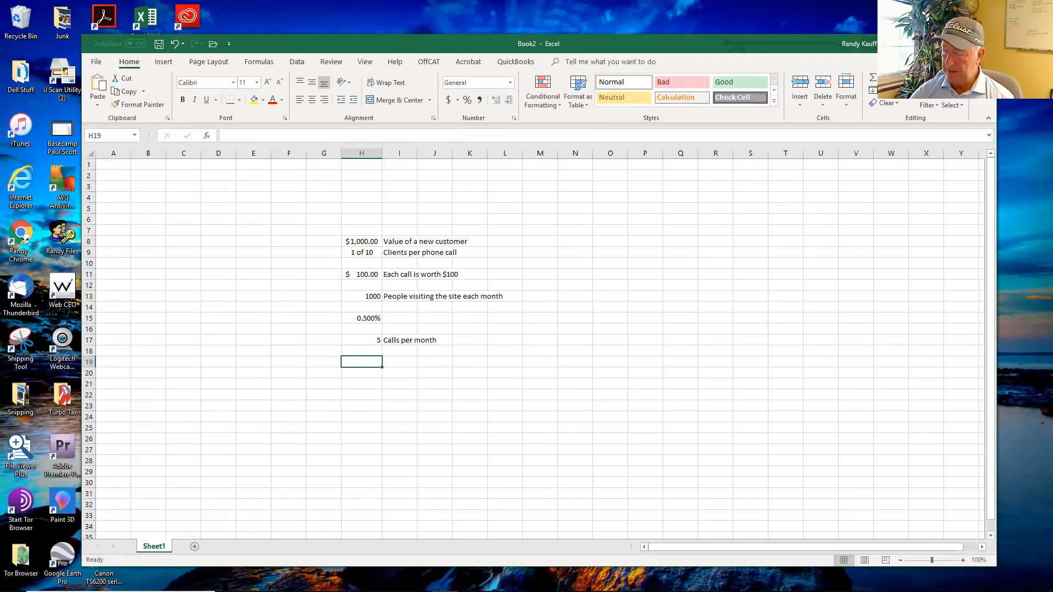
pyautogui.write('+')
pyautogui.click(365, 273)
pyautogui.write('*')
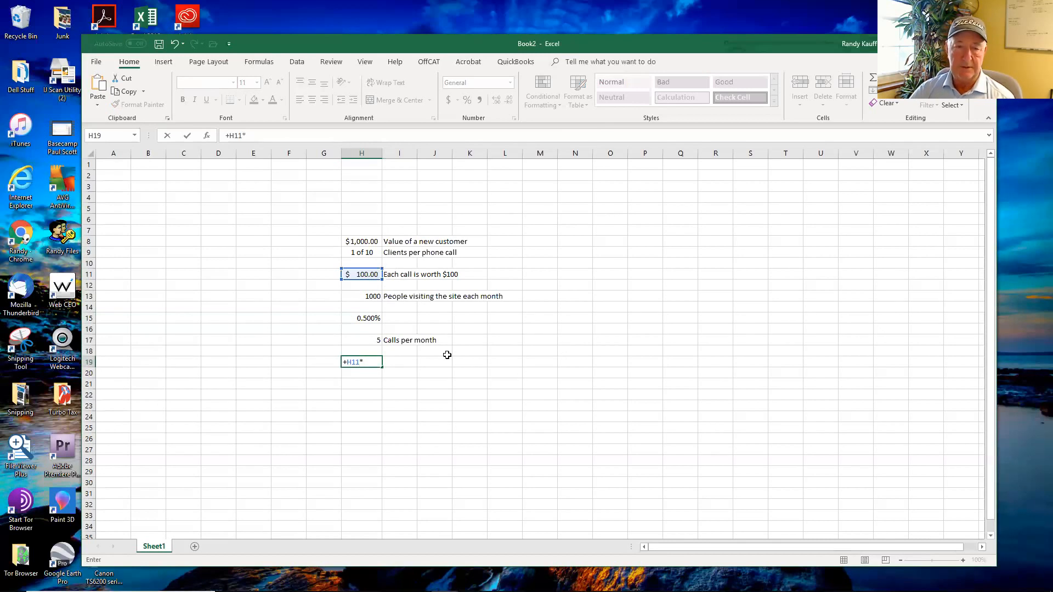
pyautogui.click(370, 341)
pyautogui.press('Return')
pyautogui.press('Up')
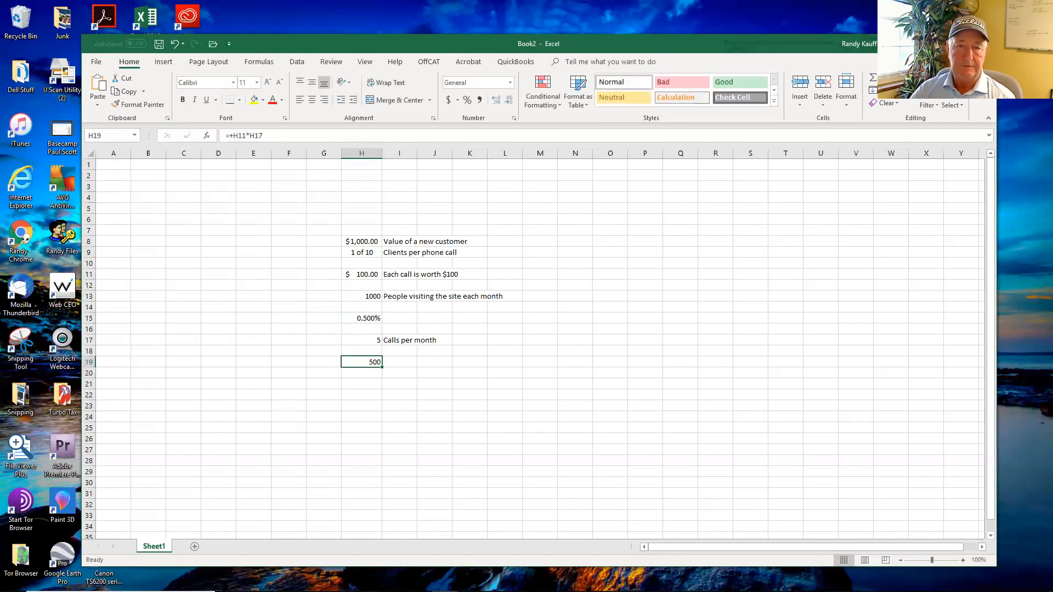
pyautogui.click(446, 99)
# Step: Enter the label "Per month from phone calls" in cell I19
pyautogui.click(397, 360)
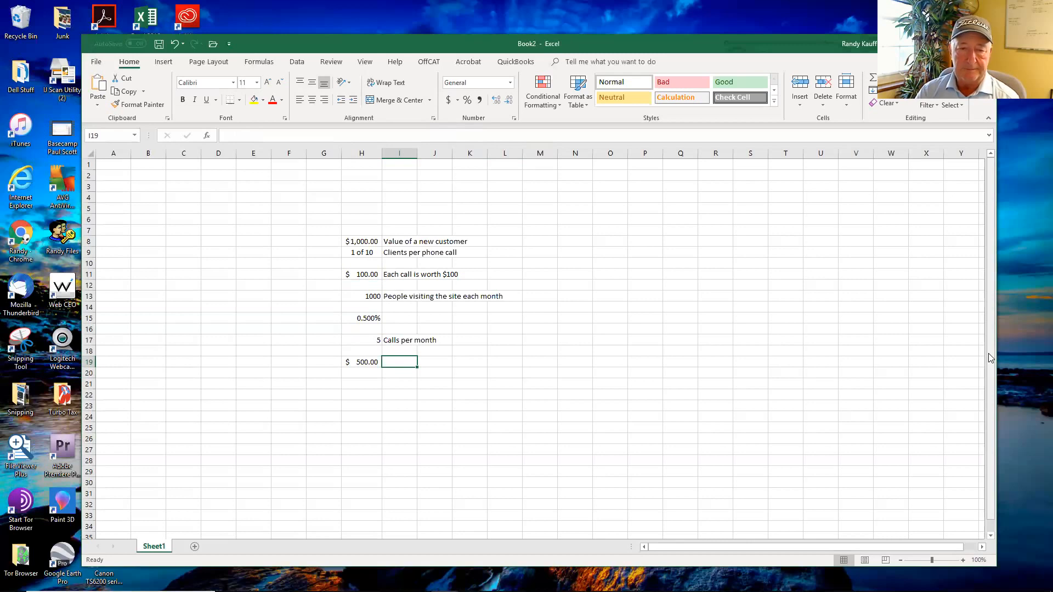
pyautogui.write('Per')
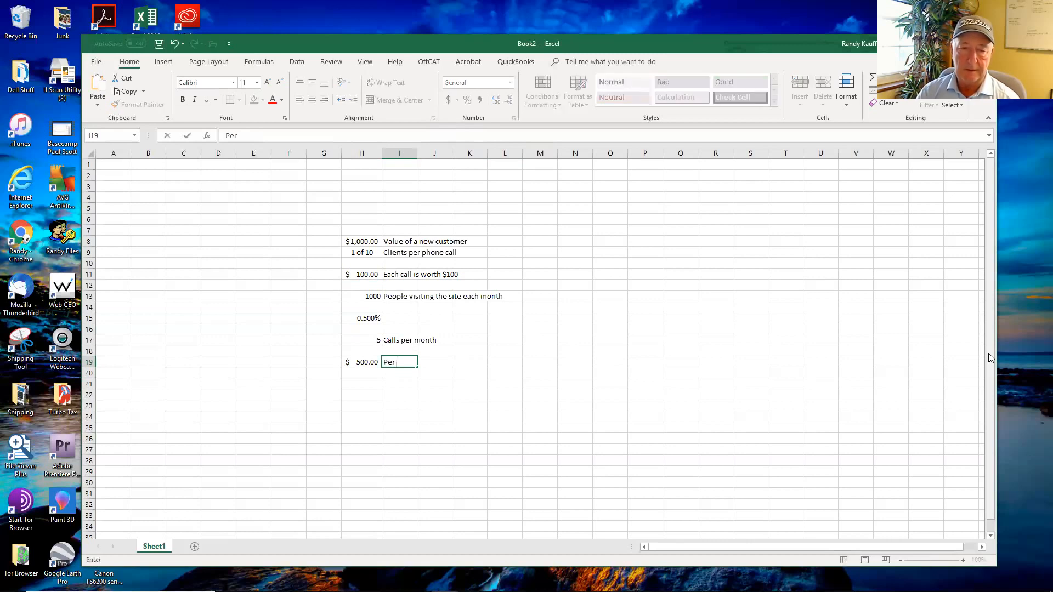
pyautogui.write(' month from phone calls')
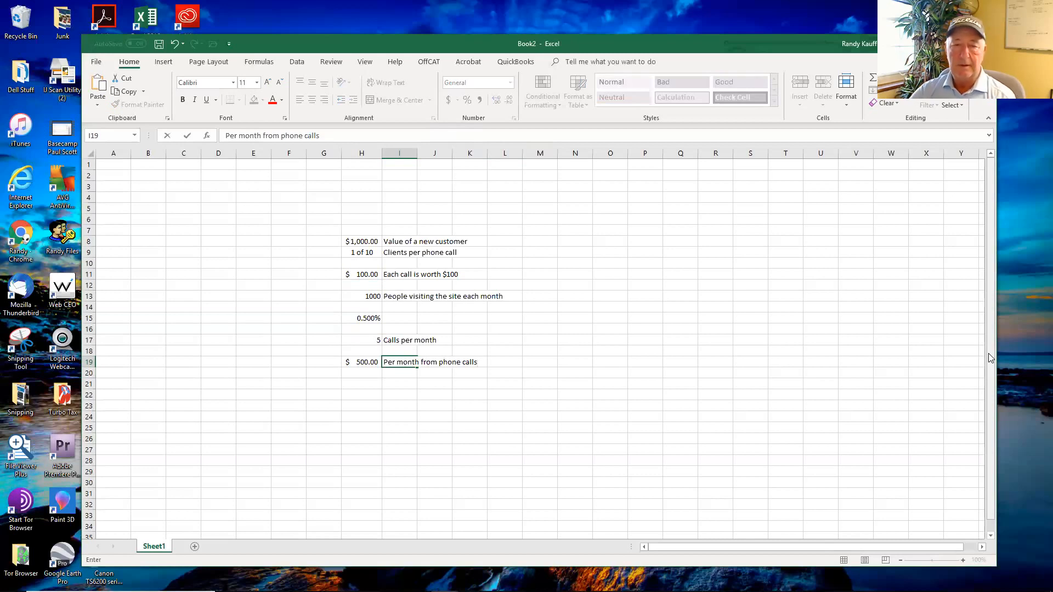
pyautogui.press('Return')
pyautogui.press('Up')
pyautogui.press('Up')
pyautogui.press('Up')
pyautogui.press('Up')
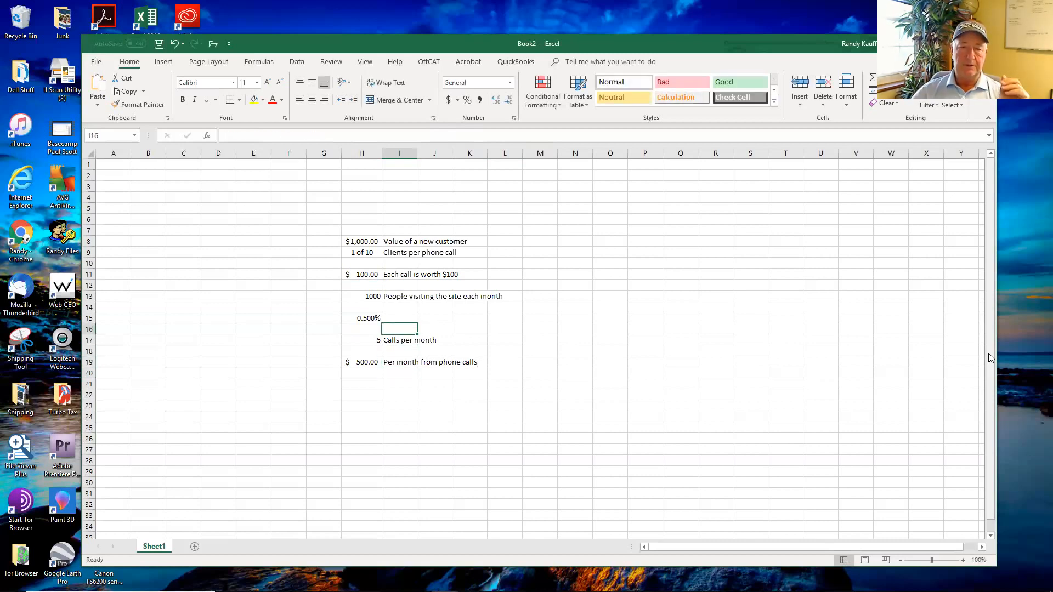
# Step: Select cell H21, below the monthly phone call value, for the next entry
pyautogui.press('Up')
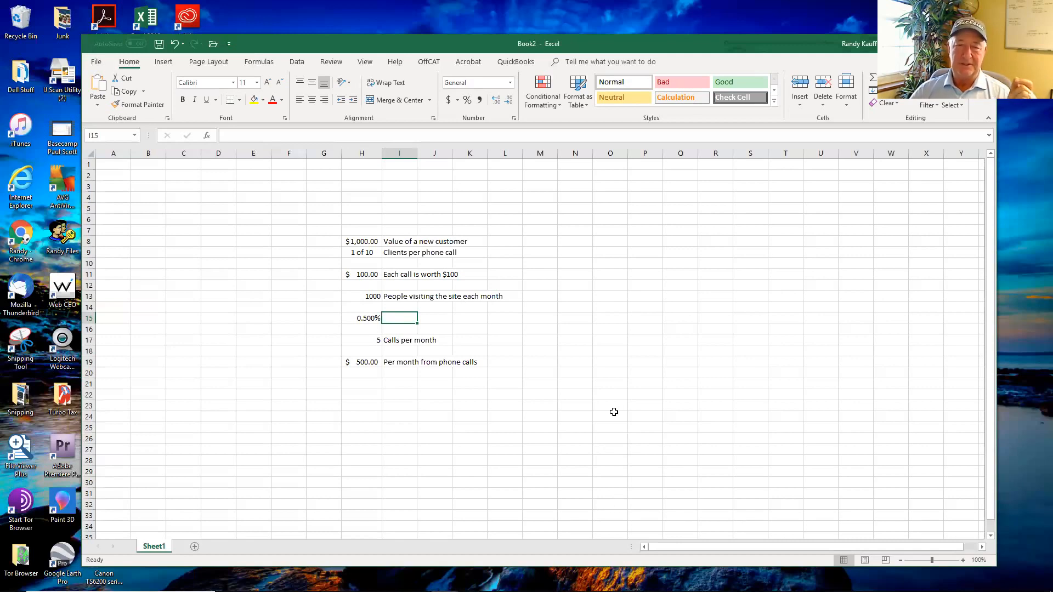
pyautogui.click(368, 383)
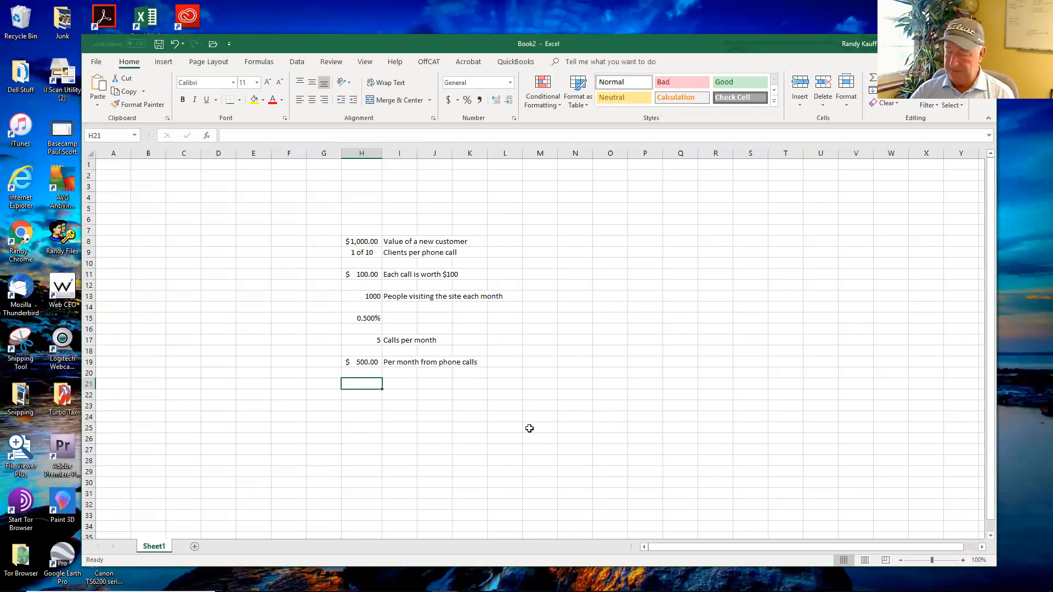
pyautogui.press('alt')
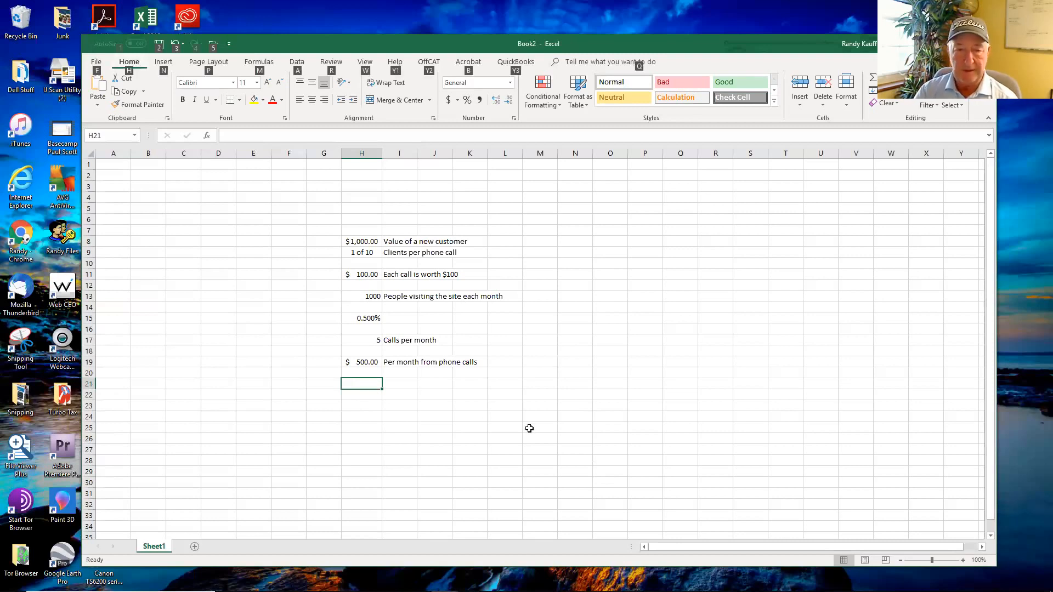
pyautogui.press('f')
pyautogui.press('o')
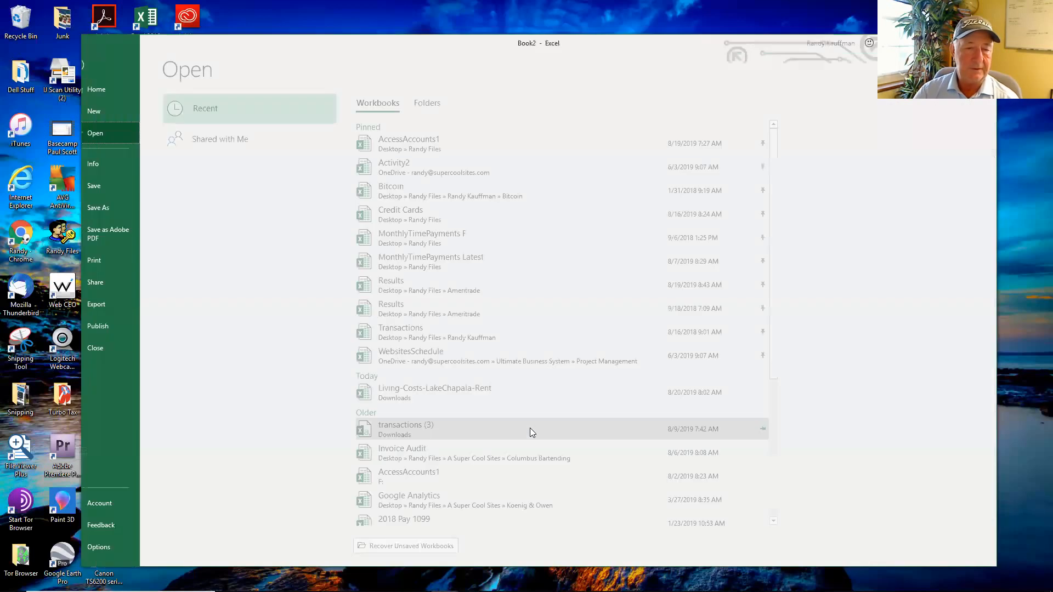
pyautogui.press('Escape')
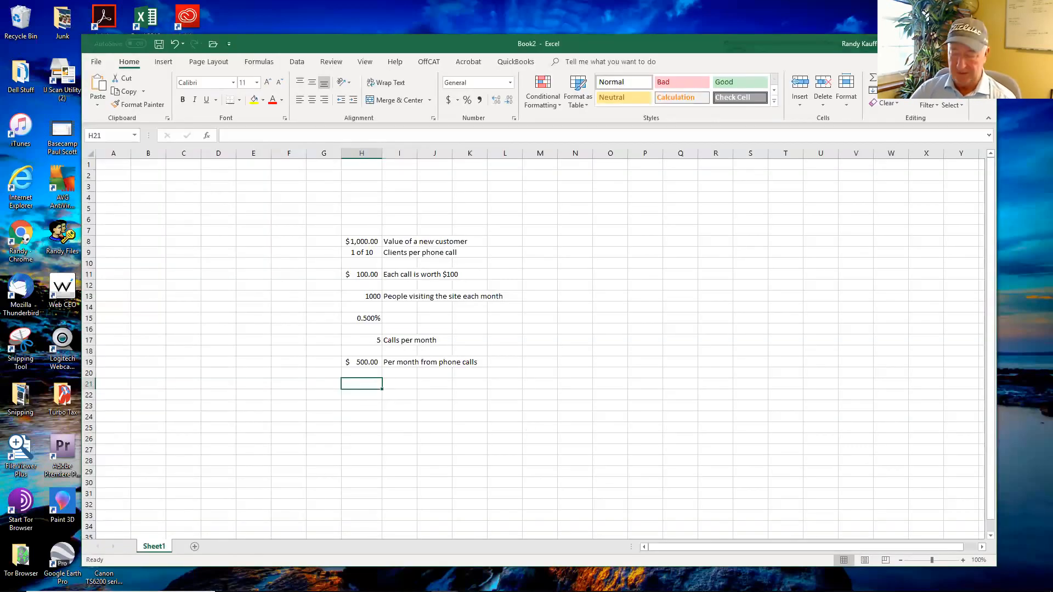
pyautogui.press('alt')
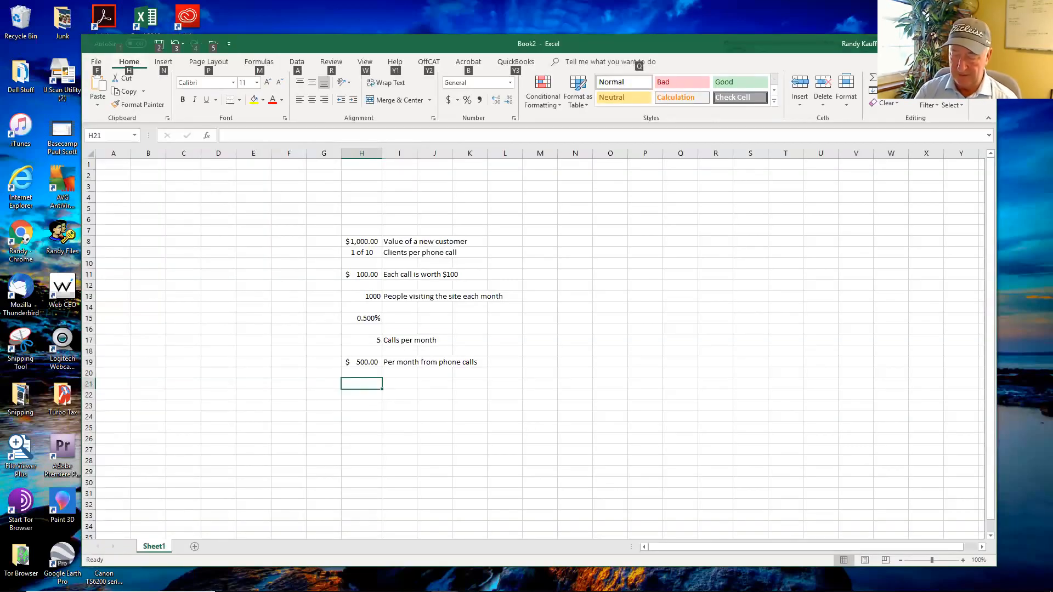
pyautogui.press('alt')
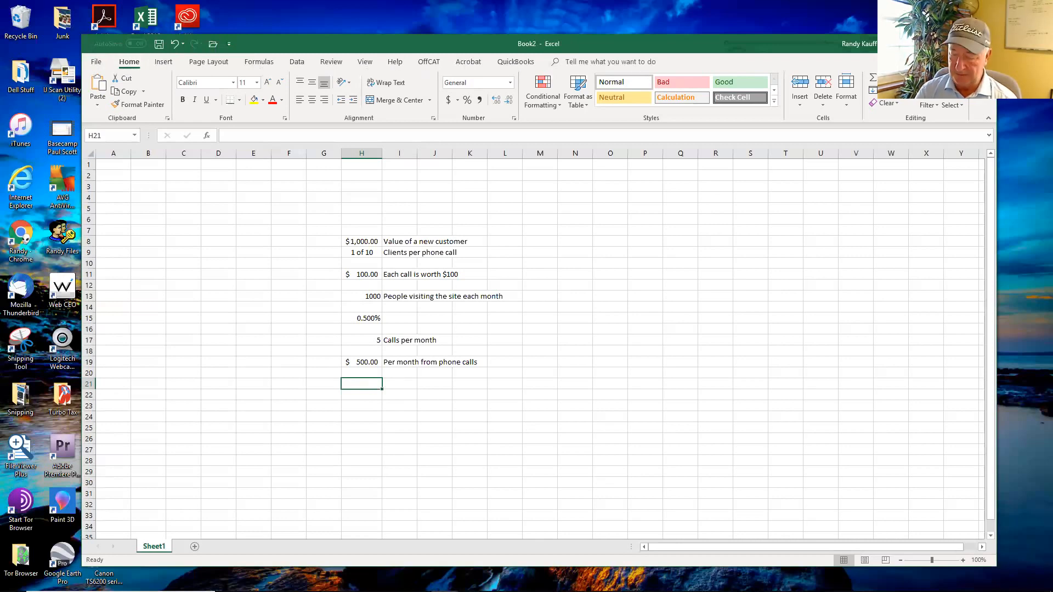
# Step: Enter .50 in cell H21 and format it as dollars in accounting format
pyautogui.write('.50')
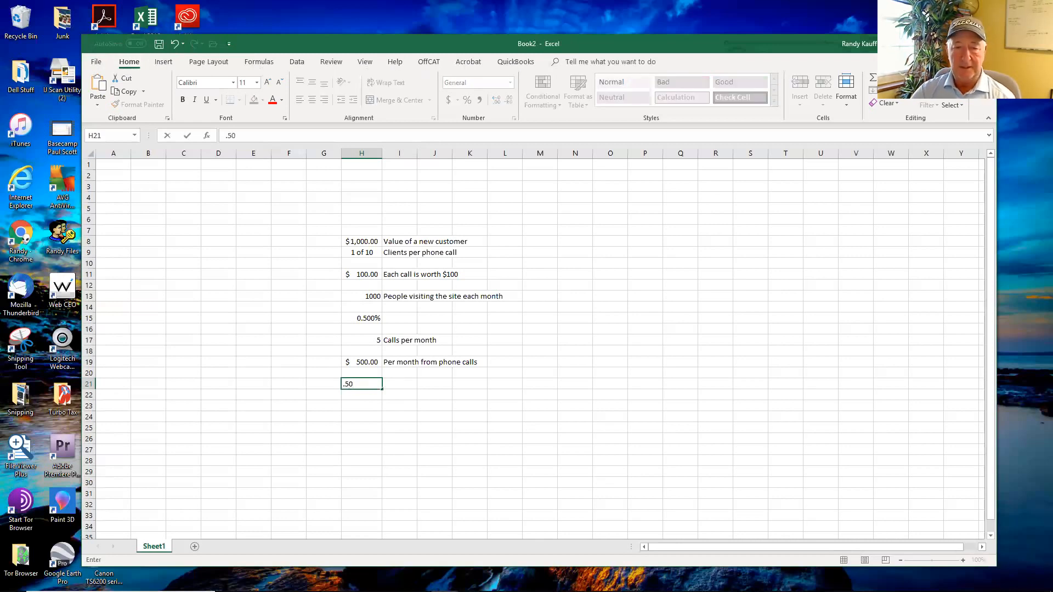
pyautogui.hotkey('ctrl', 'Return')
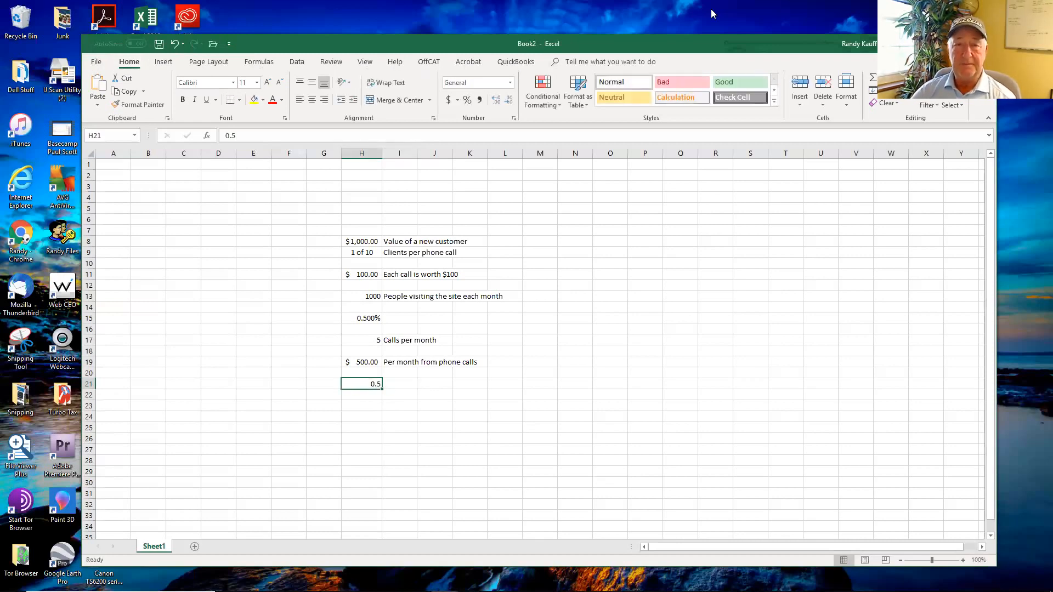
pyautogui.click(448, 100)
# Step: Enter the label "Value of each website visitor" in cell I21
pyautogui.click(399, 383)
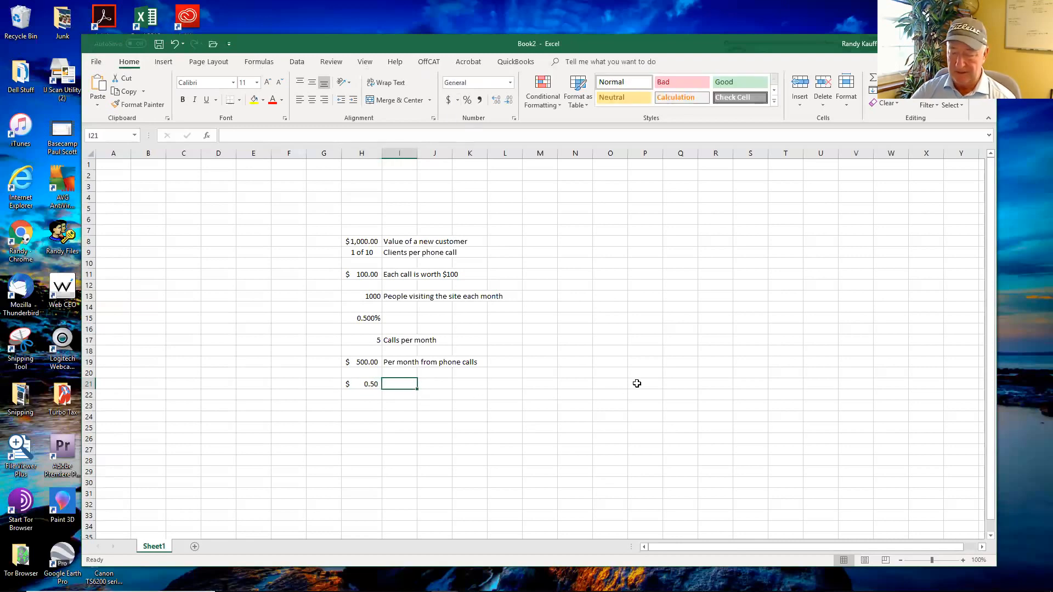
pyautogui.write('Value of')
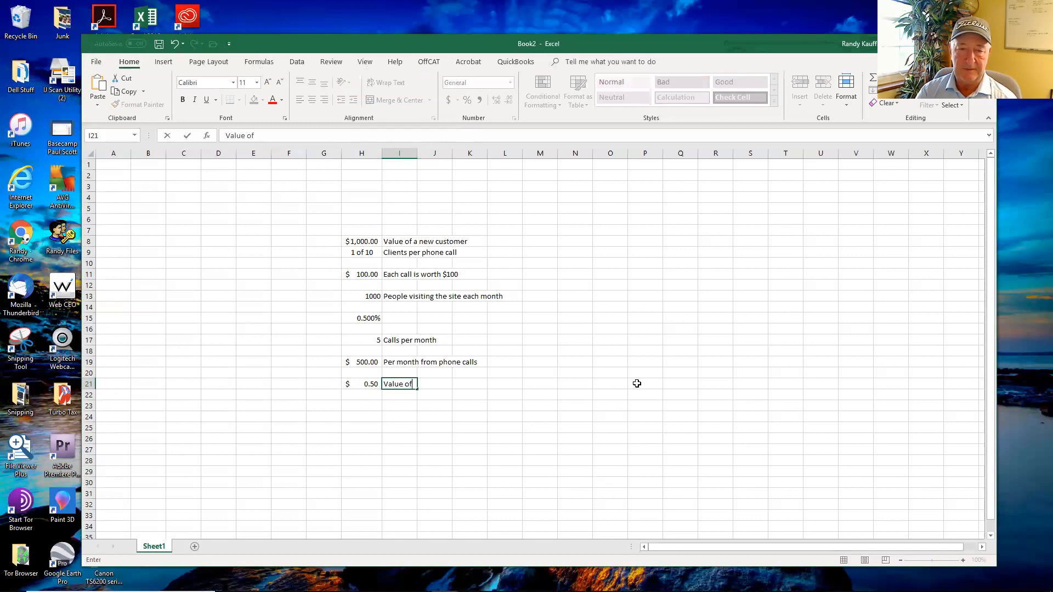
pyautogui.write(' each websirt')
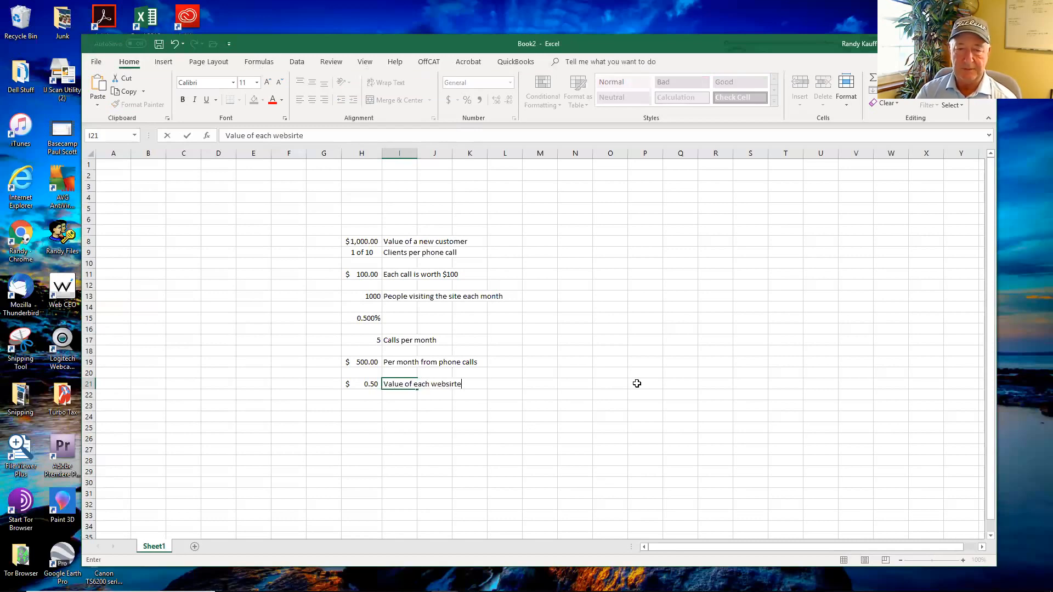
pyautogui.write('e')
pyautogui.press('BackSpace')
pyautogui.press('BackSpace')
pyautogui.press('BackSpace')
pyautogui.press('BackSpace')
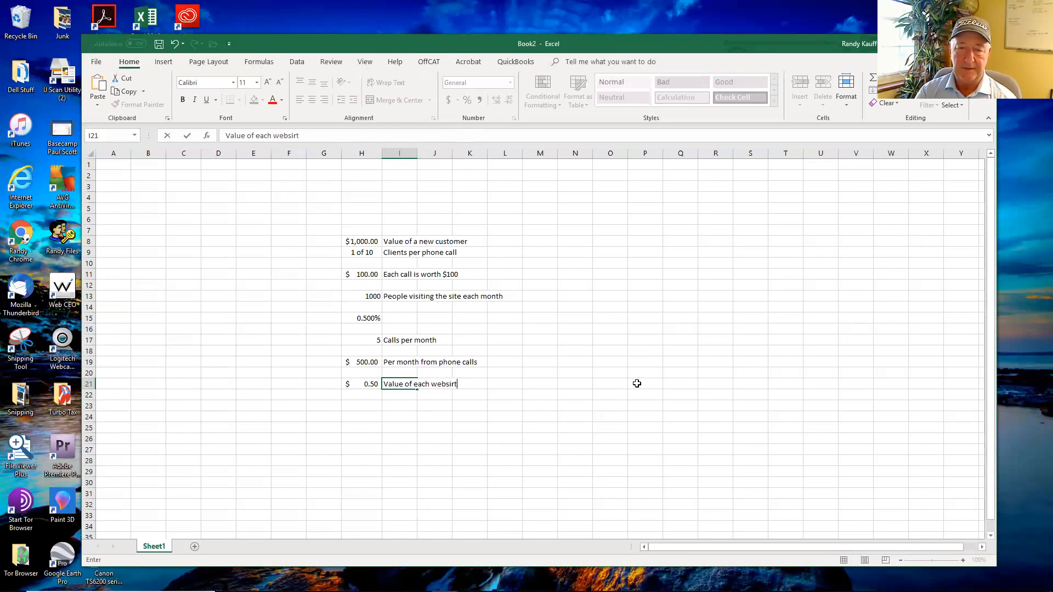
pyautogui.write('te visitor')
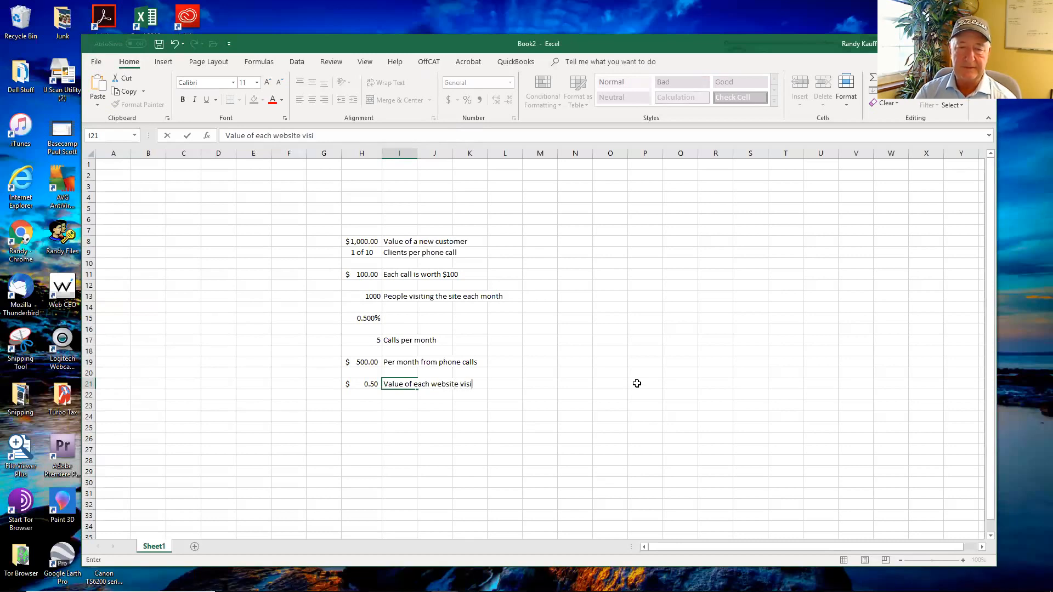
pyautogui.press('Return')
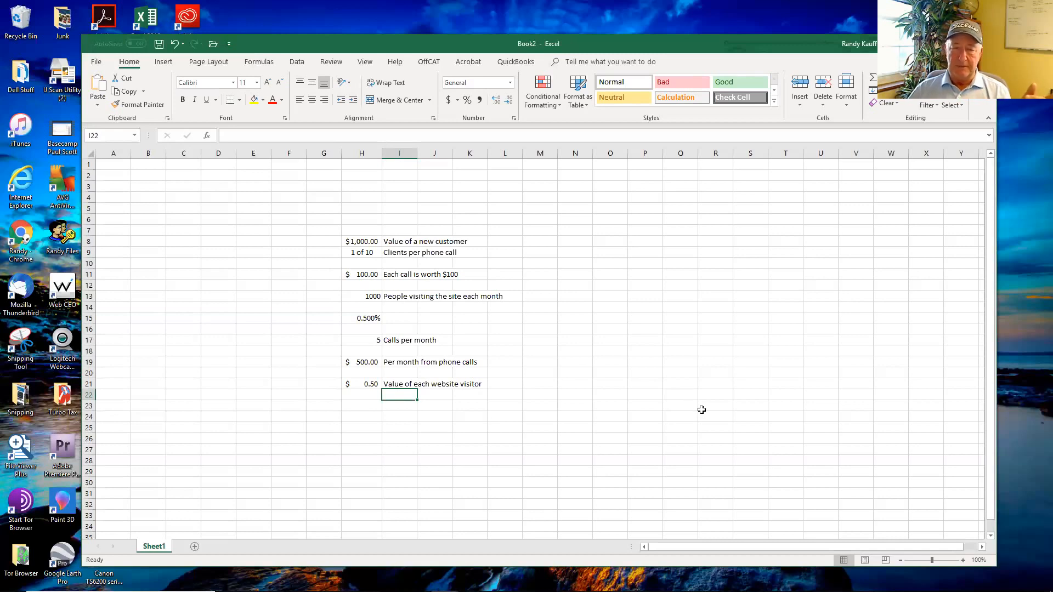
# Step: Enter the label "Conversion Rate" in cell I15, beside the percentage
pyautogui.click(366, 409)
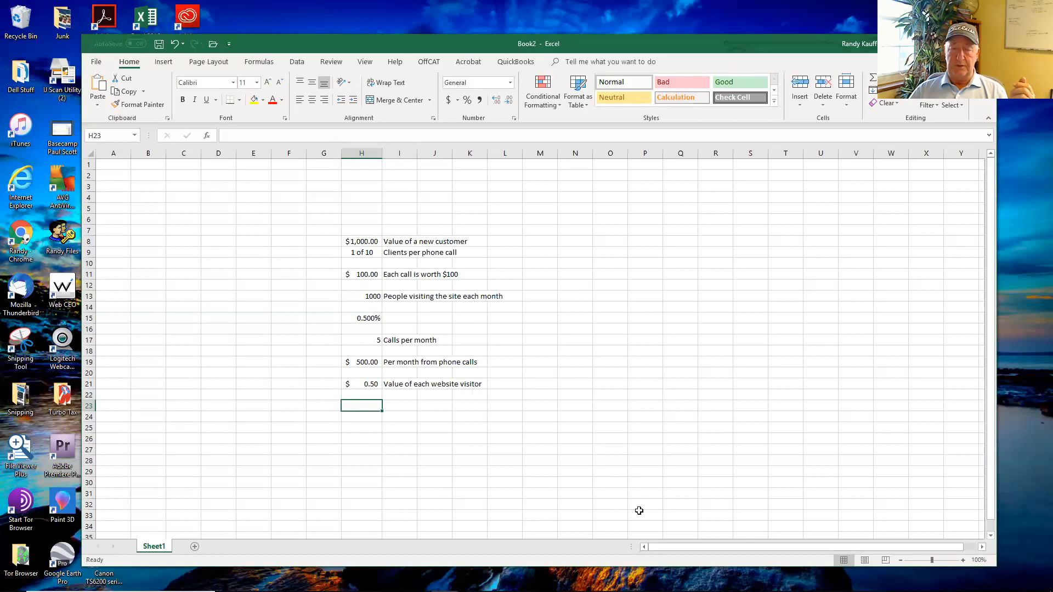
pyautogui.click(407, 321)
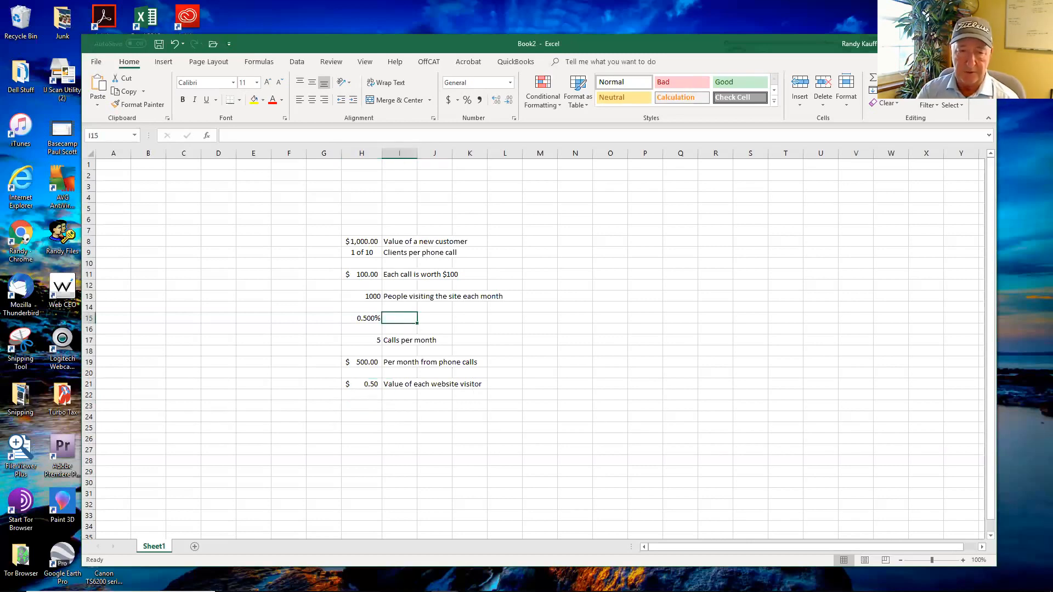
pyautogui.write('Conversion Rate')
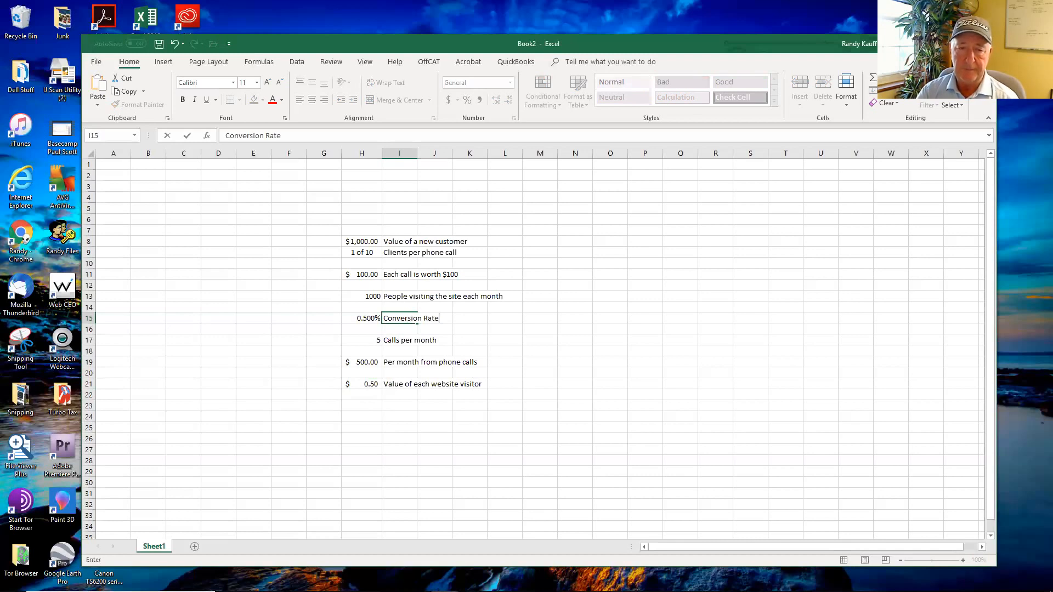
pyautogui.press('Return')
pyautogui.press('Left')
pyautogui.press('Left')
pyautogui.press('Left')
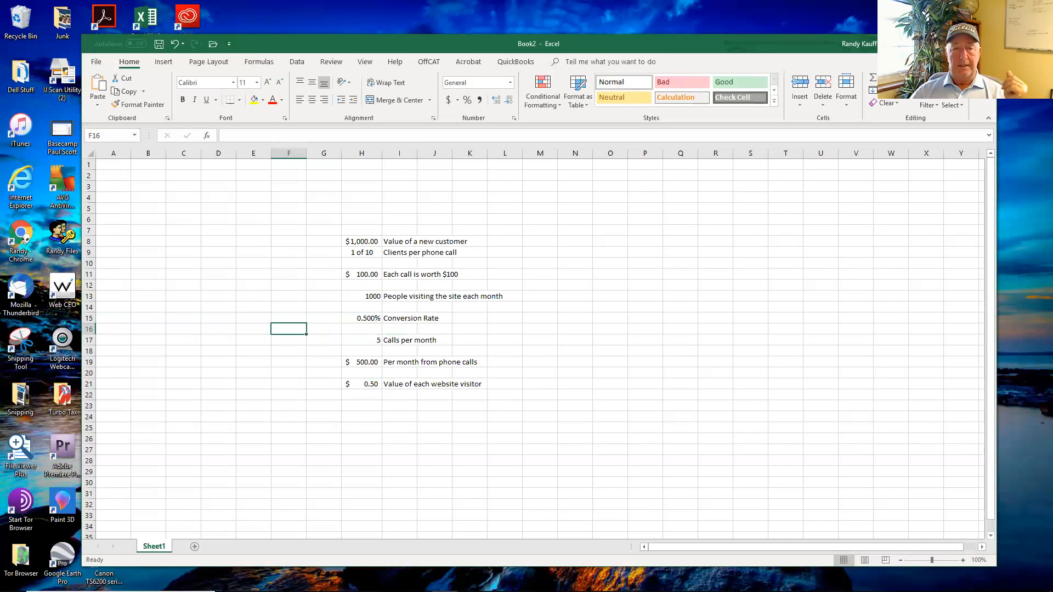
# Step: Set the font size of the calculation block H8:O32 to 18
pyautogui.moveTo(355, 240); pyautogui.dragTo(608, 503)
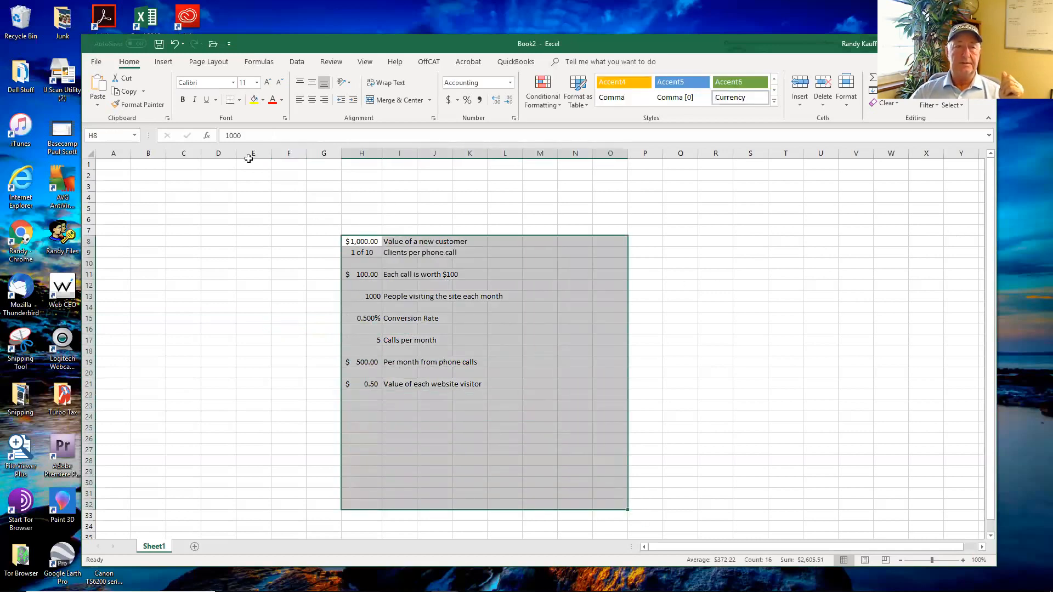
pyautogui.click(256, 82)
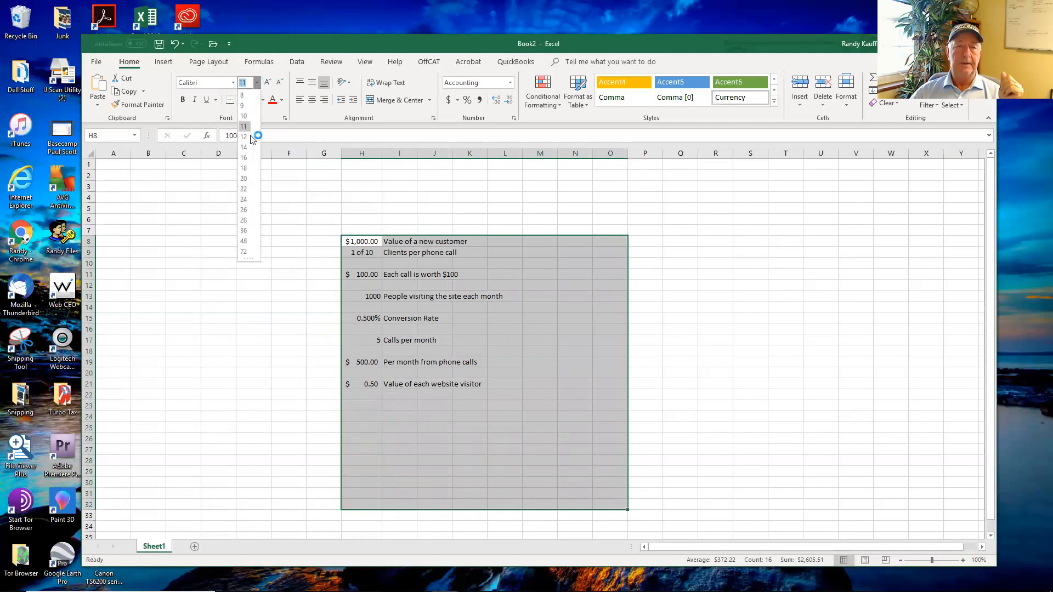
pyautogui.click(247, 167)
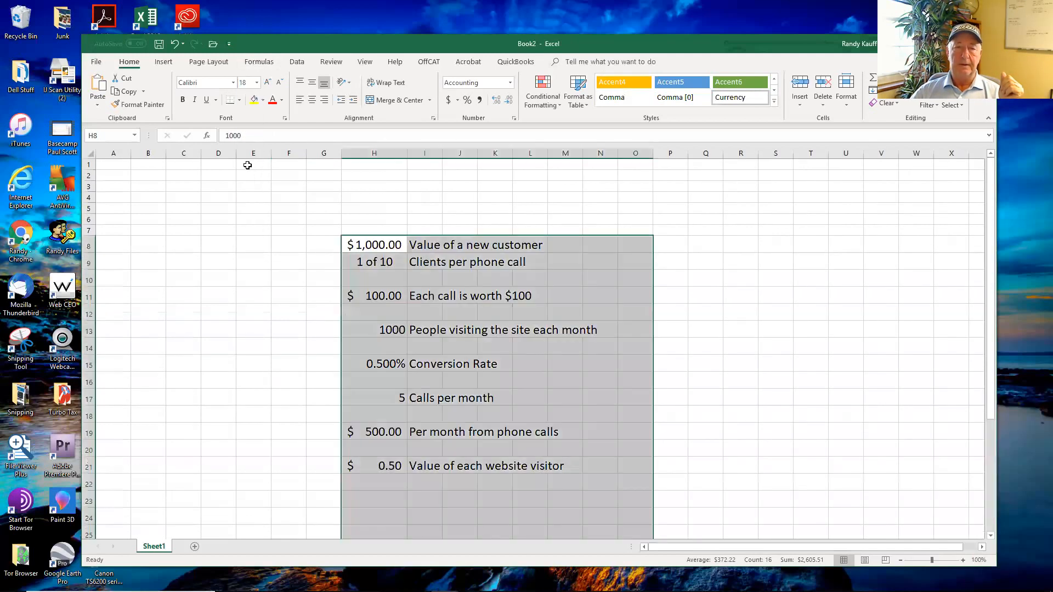
pyautogui.click(800, 259)
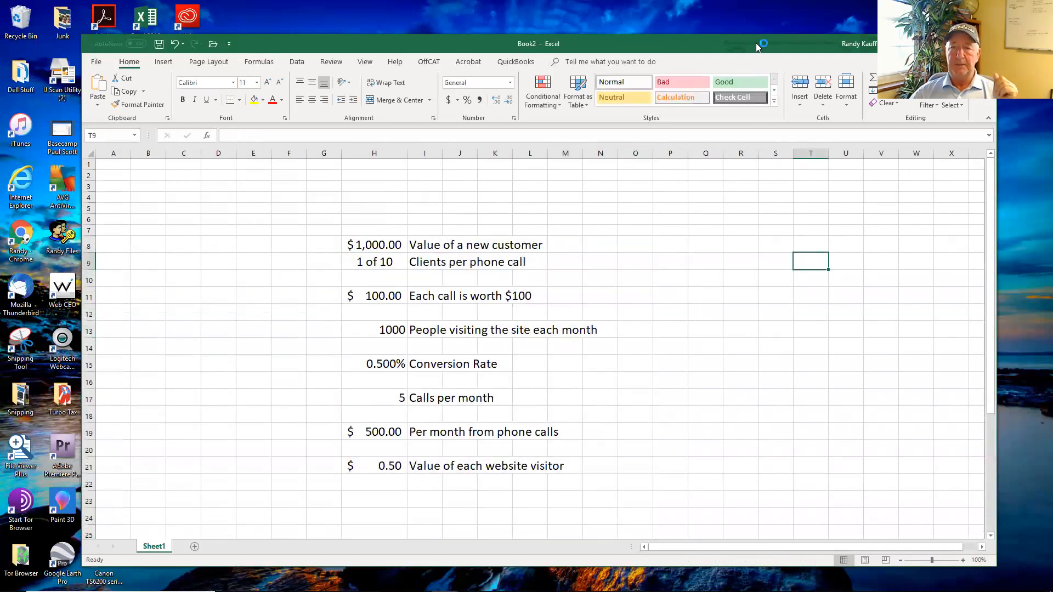
pyautogui.moveTo(756, 41); pyautogui.dragTo(763, 29)
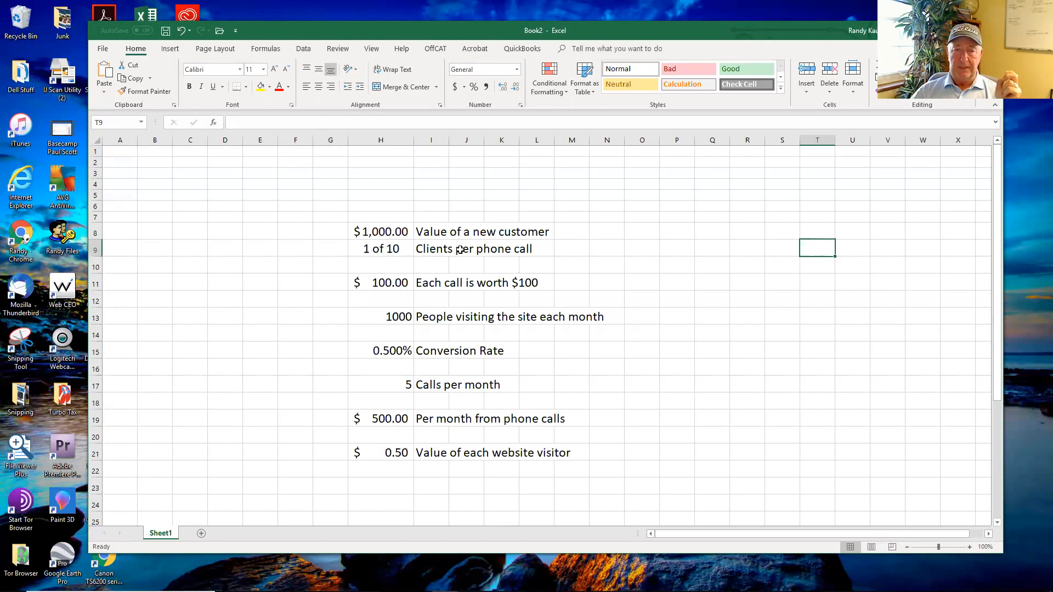
# Step: Center the monthly visitor count in H13 and the calls per month in H17 within their cells
pyautogui.click(384, 316)
pyautogui.click(318, 87)
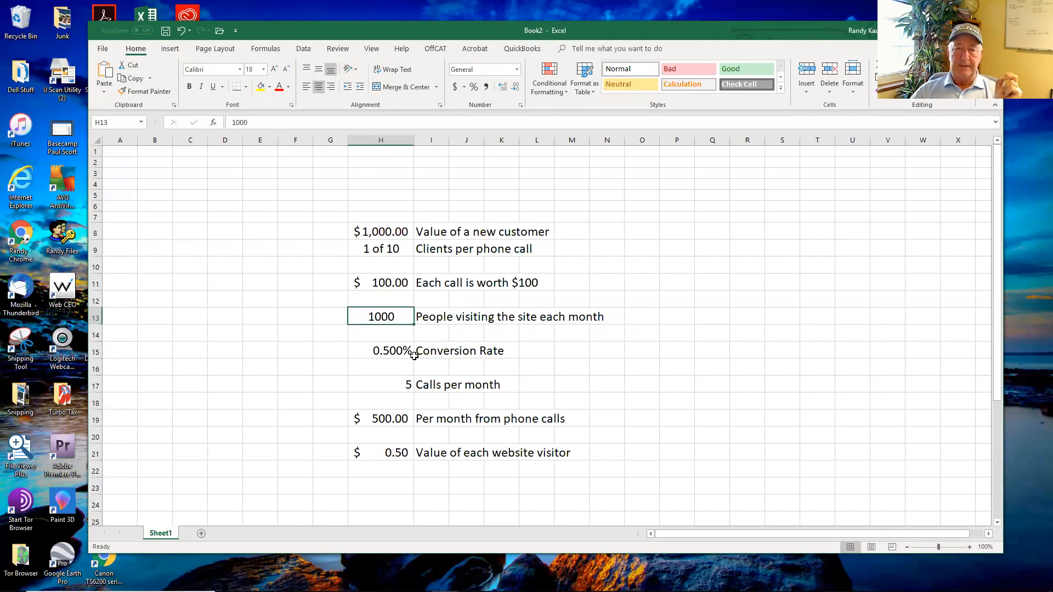
pyautogui.click(391, 351)
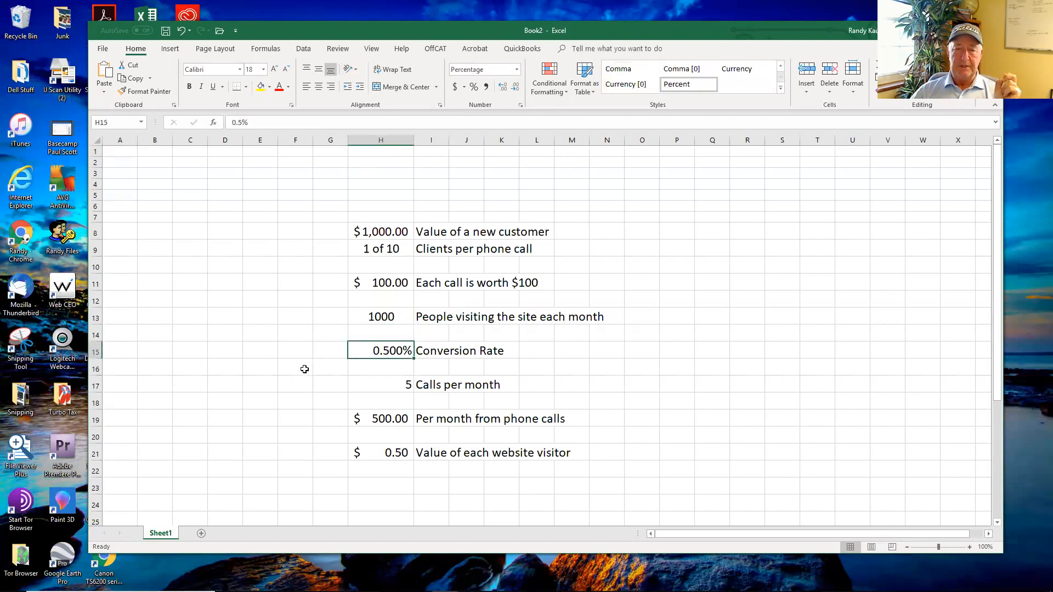
pyautogui.click(387, 388)
pyautogui.click(318, 87)
pyautogui.click(675, 362)
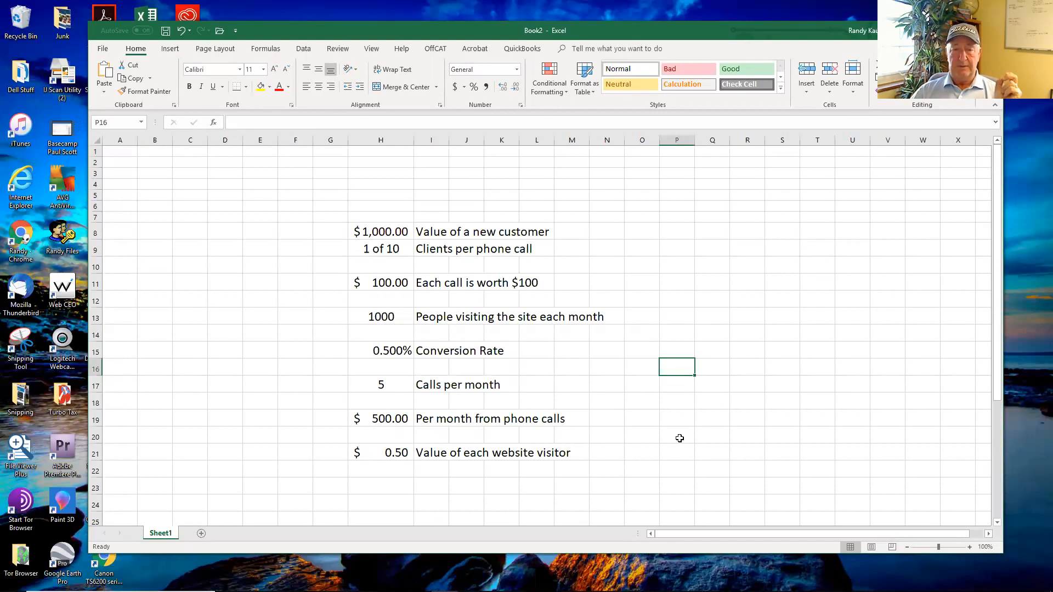
# Step: Set the conversion rate in cell H15 to 2%
pyautogui.click(391, 351)
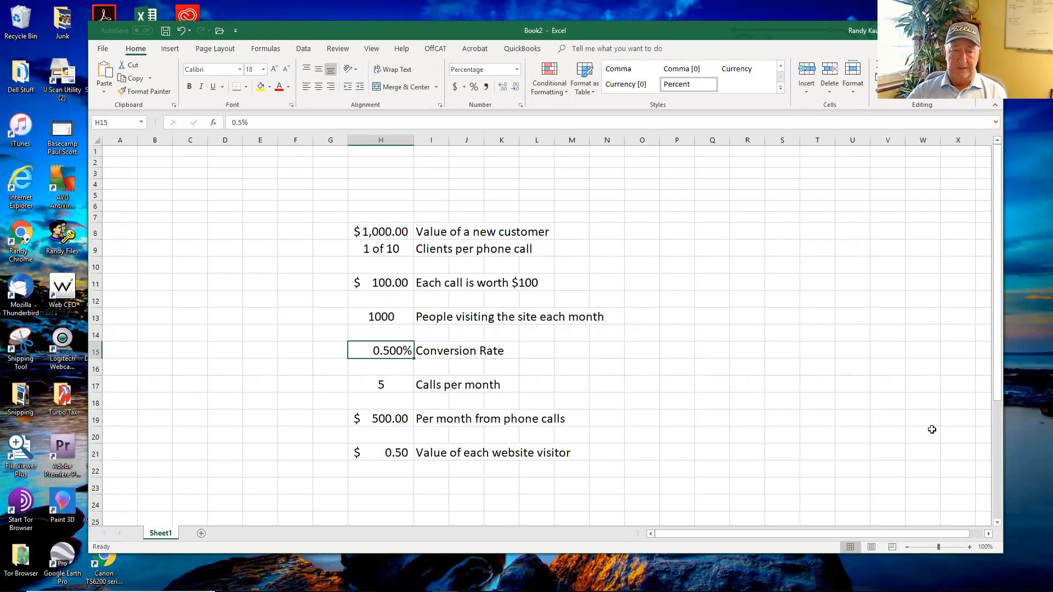
pyautogui.write('2')
pyautogui.press('Return')
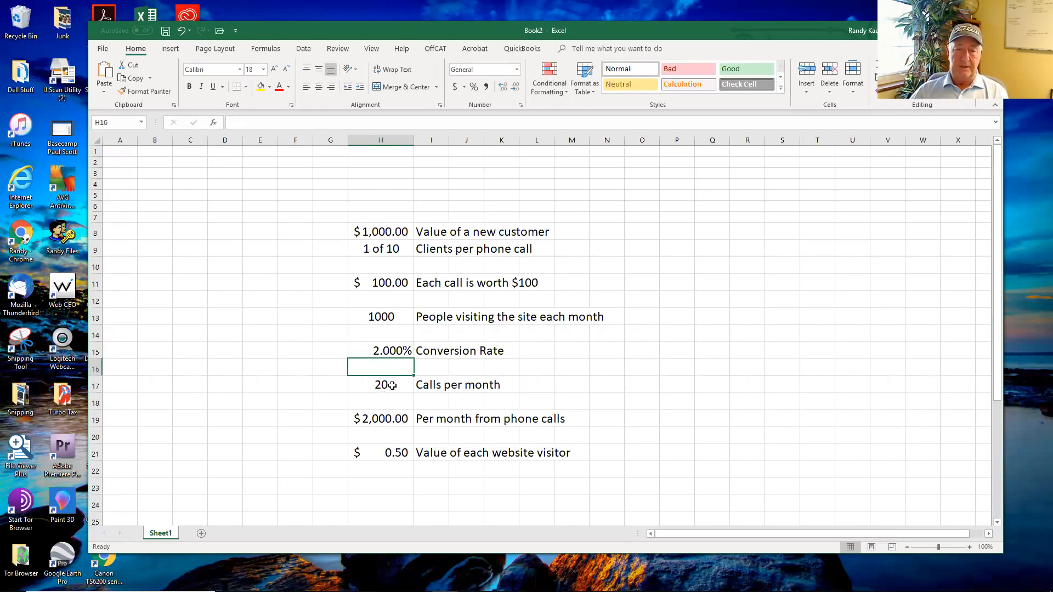
# Step: Replace the value in cell H21 with a formula multiplying the monthly visitors in H13 by the conversion rate in H15
pyautogui.click(387, 452)
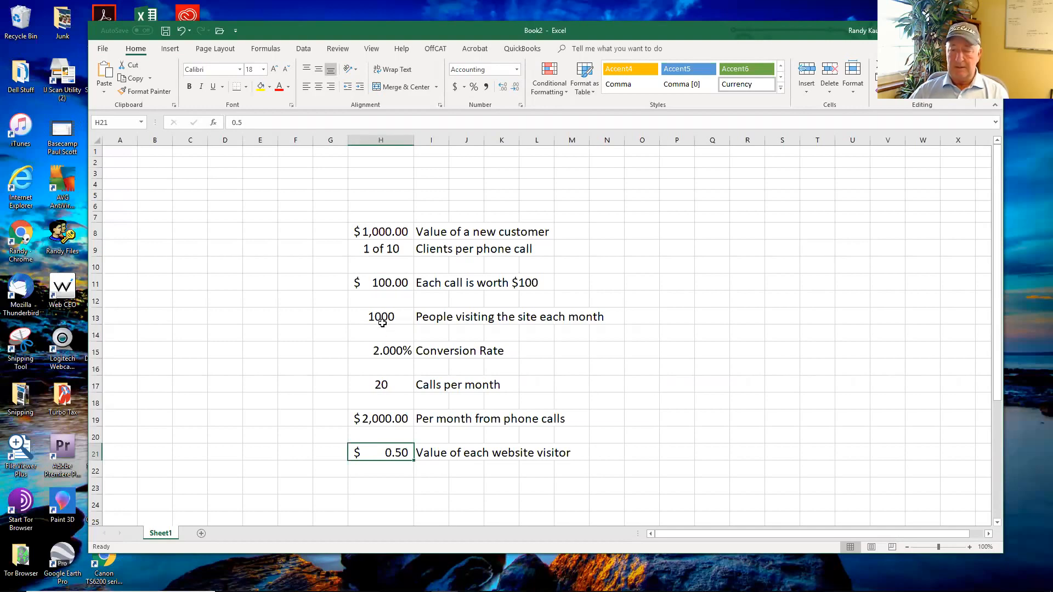
pyautogui.write('+')
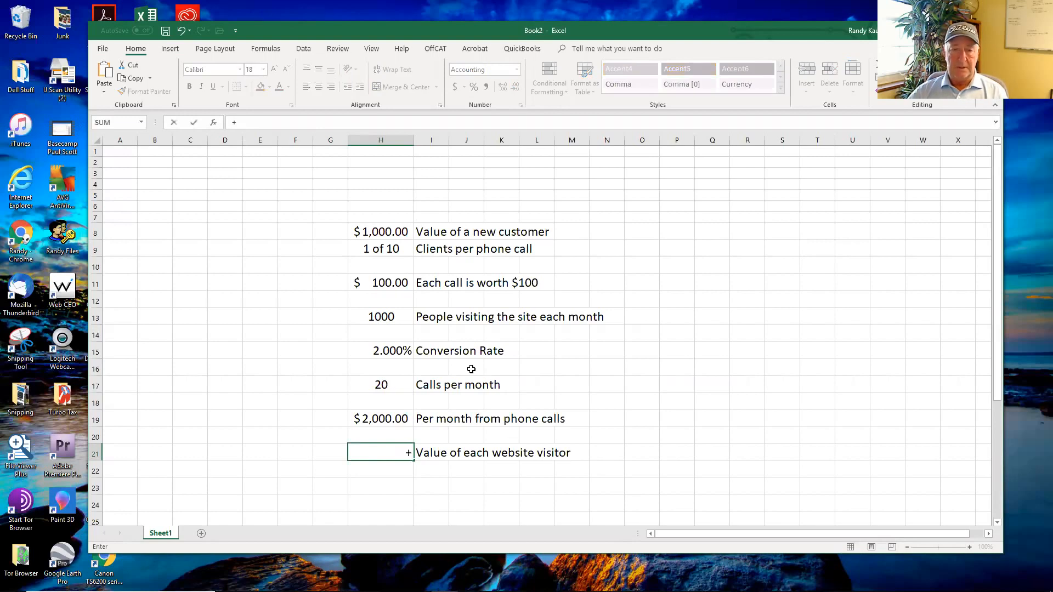
pyautogui.click(375, 311)
pyautogui.write('*')
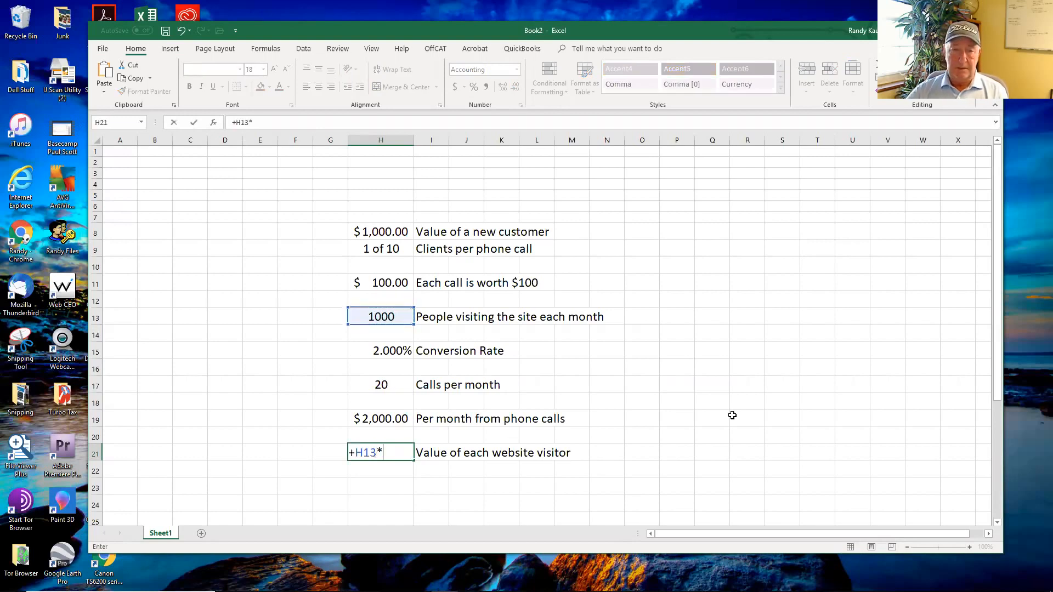
pyautogui.click(386, 355)
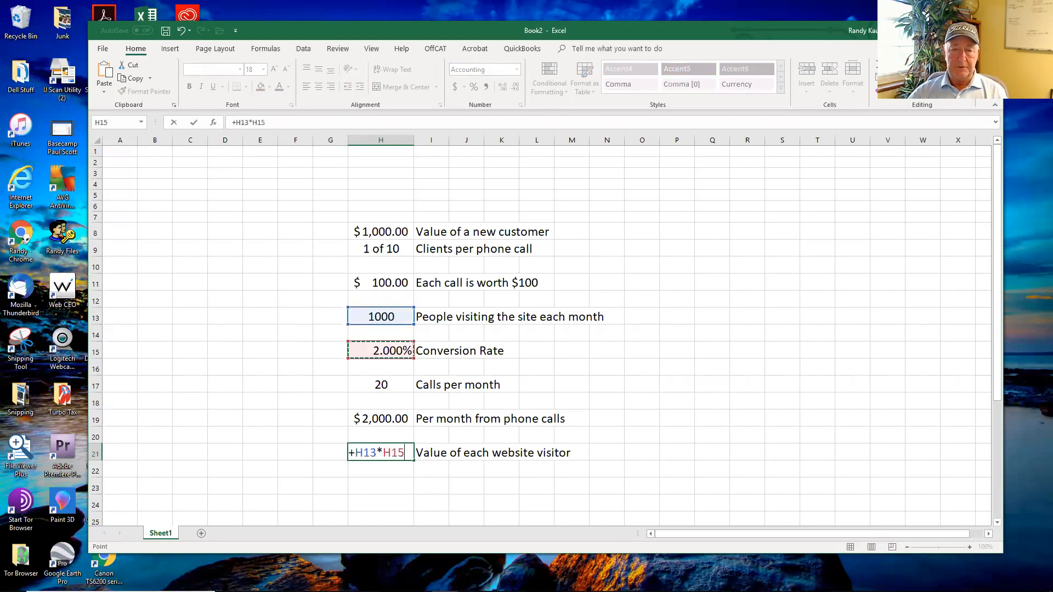
pyautogui.press('Return')
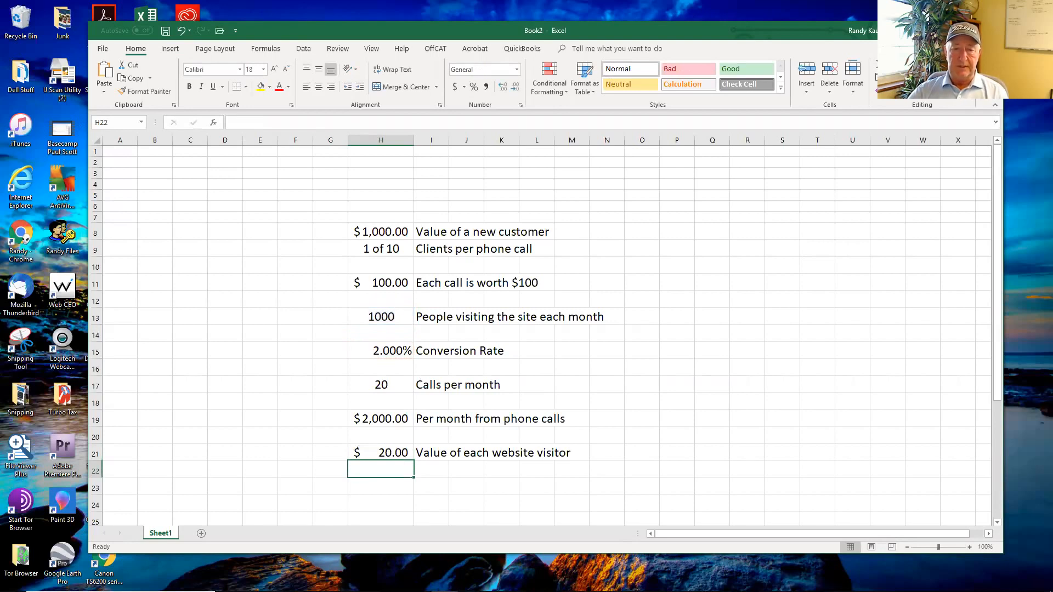
pyautogui.click(387, 452)
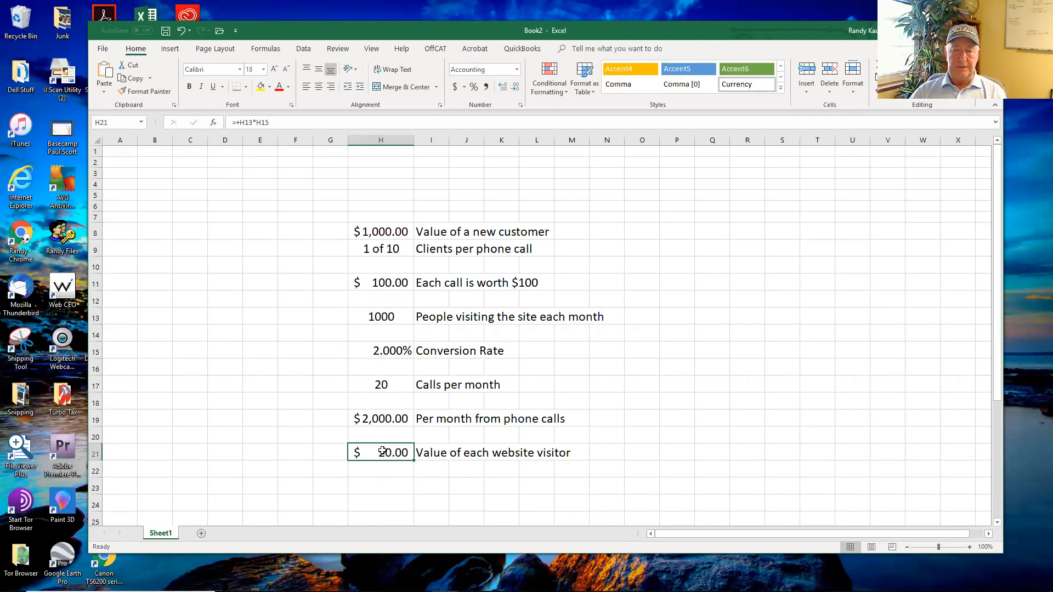
# Step: Try a 20% conversion rate in cell H15 and set it back to 2%
pyautogui.click(389, 349)
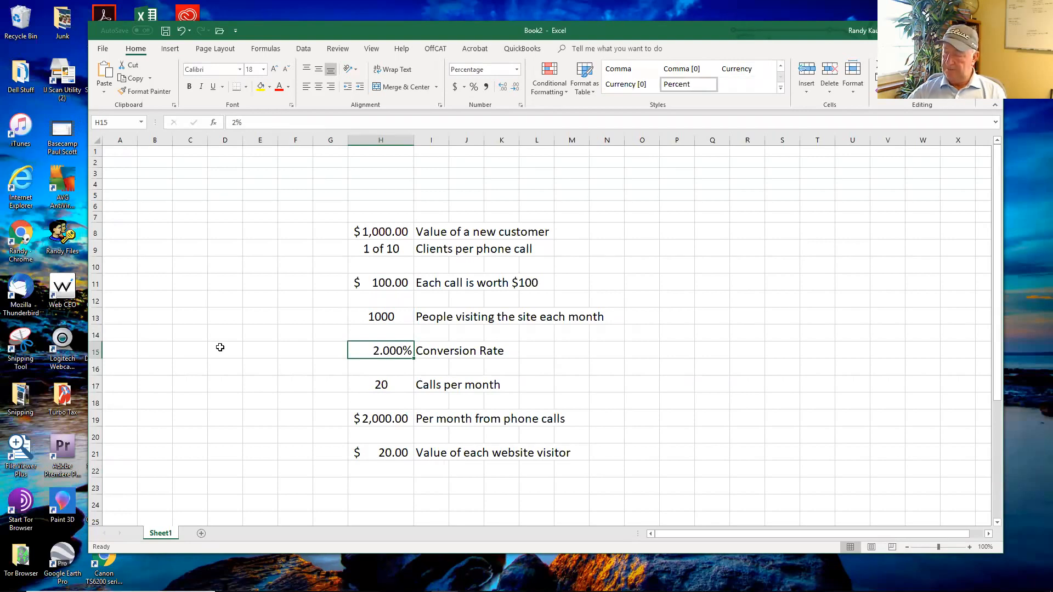
pyautogui.write('.2')
pyautogui.press('Return')
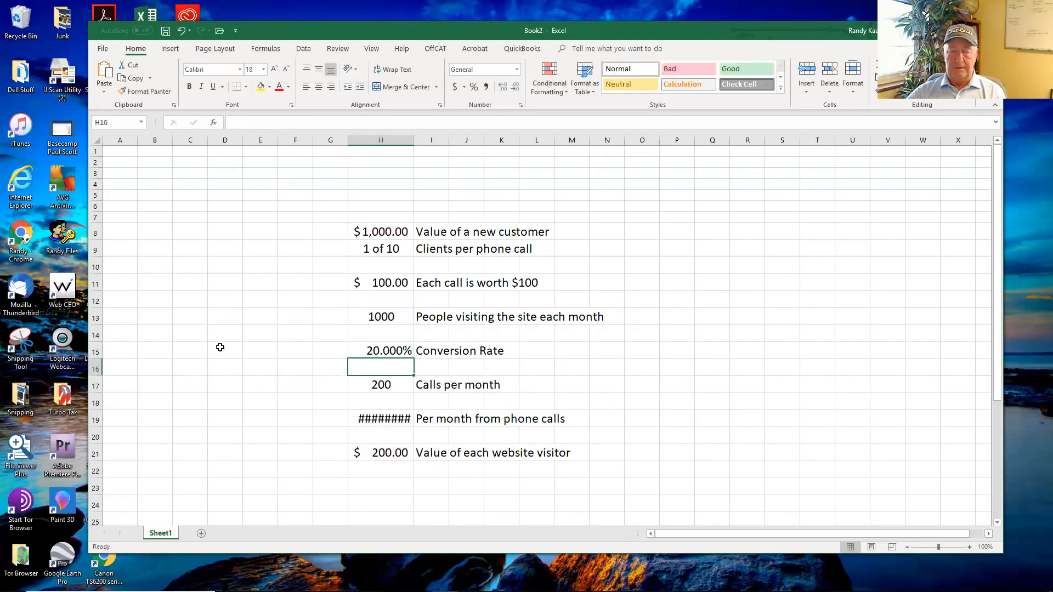
pyautogui.press('Up')
pyautogui.write('.02')
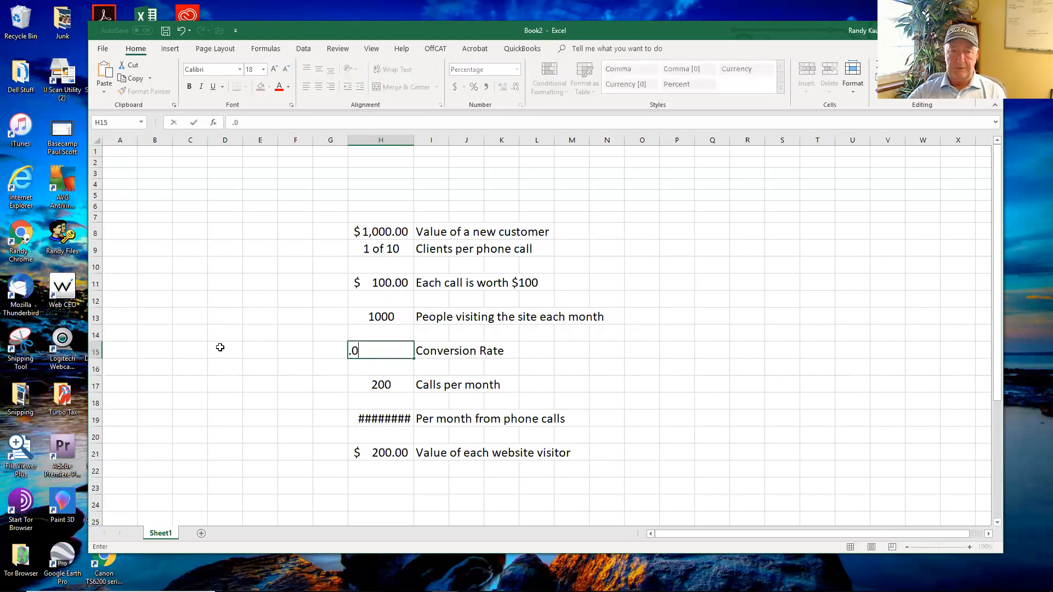
pyautogui.press('Return')
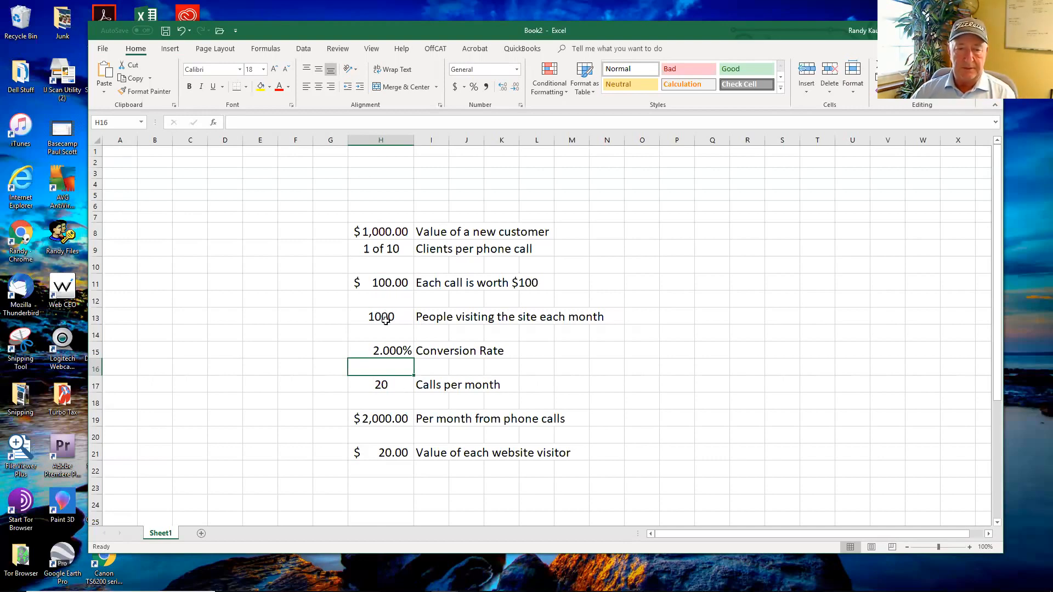
# Step: Replace the formula in cell H21 with the monthly phone call value in H19 divided by the monthly visitors in H13
pyautogui.click(400, 451)
pyautogui.write('+')
pyautogui.click(372, 418)
pyautogui.write('/')
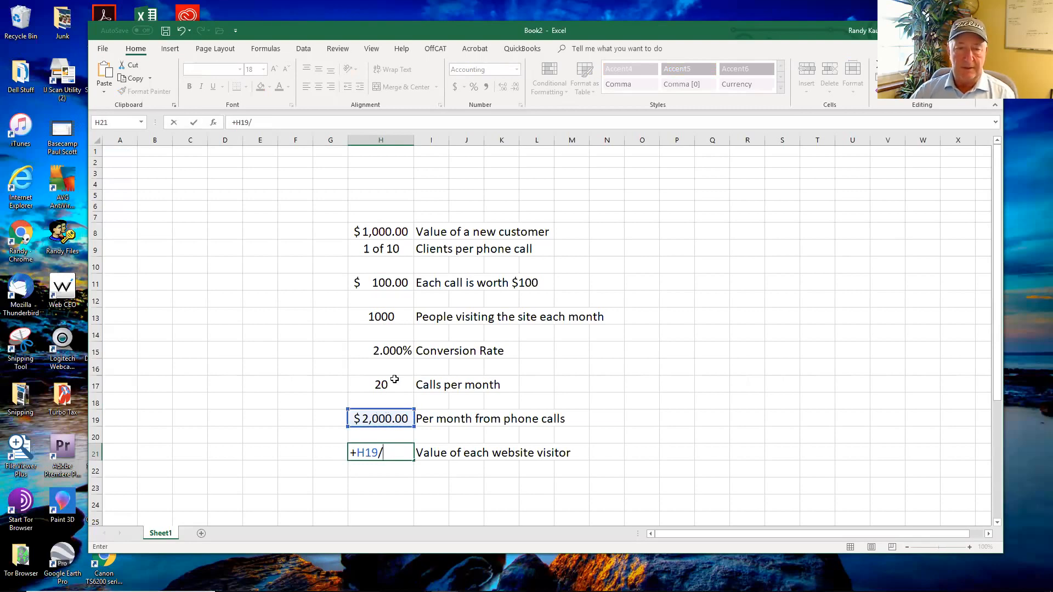
pyautogui.click(385, 315)
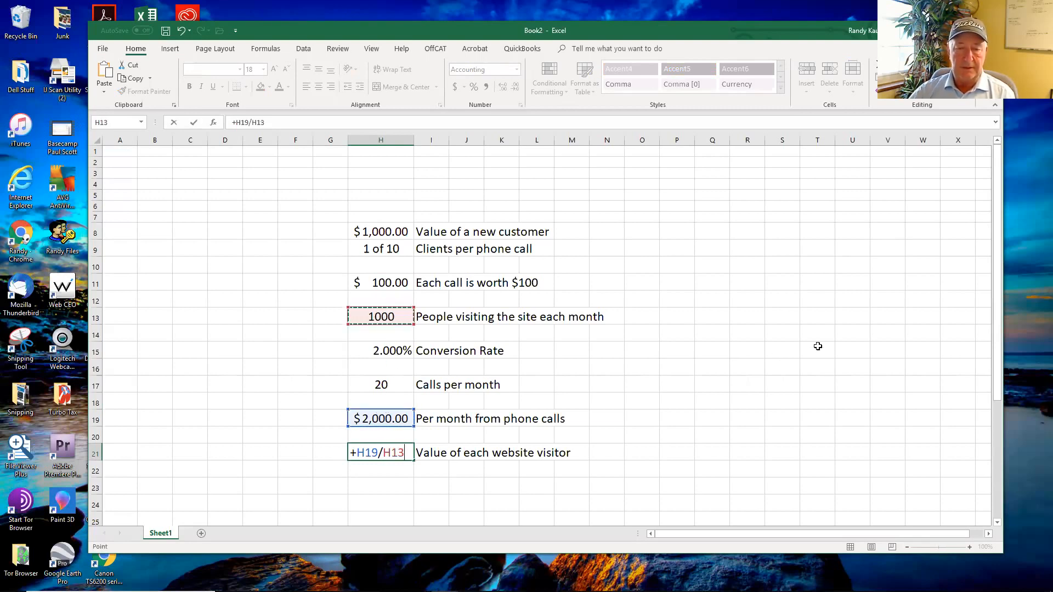
pyautogui.press('Return')
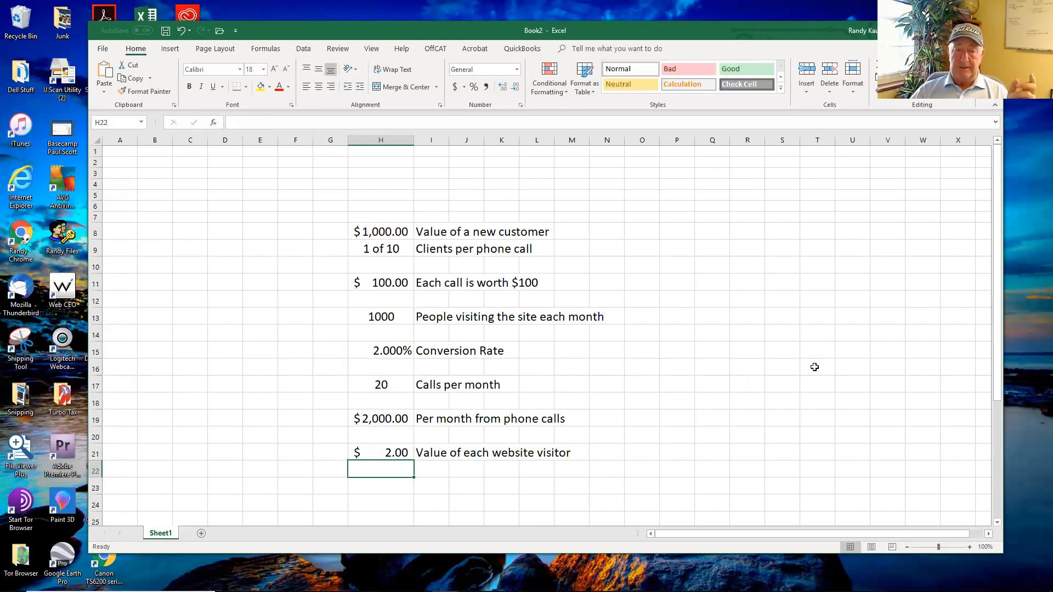
# Step: Set the conversion rate in H15 to 3% and the monthly site visitors in H13 to 4000
pyautogui.click(392, 350)
pyautogui.write('3')
pyautogui.press('Return')
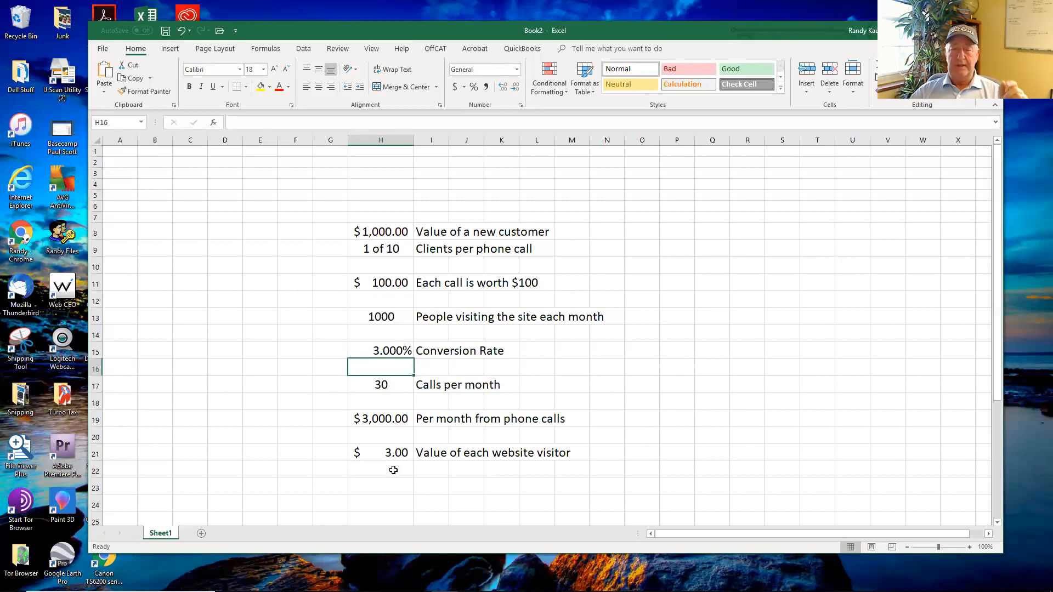
pyautogui.click(387, 317)
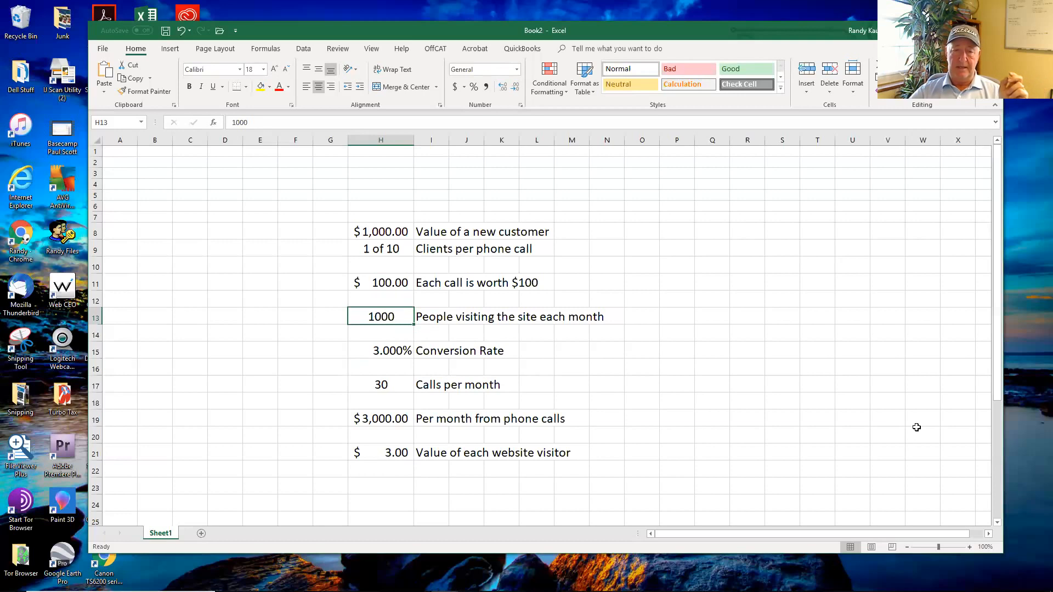
pyautogui.write('4000')
pyautogui.press('Return')
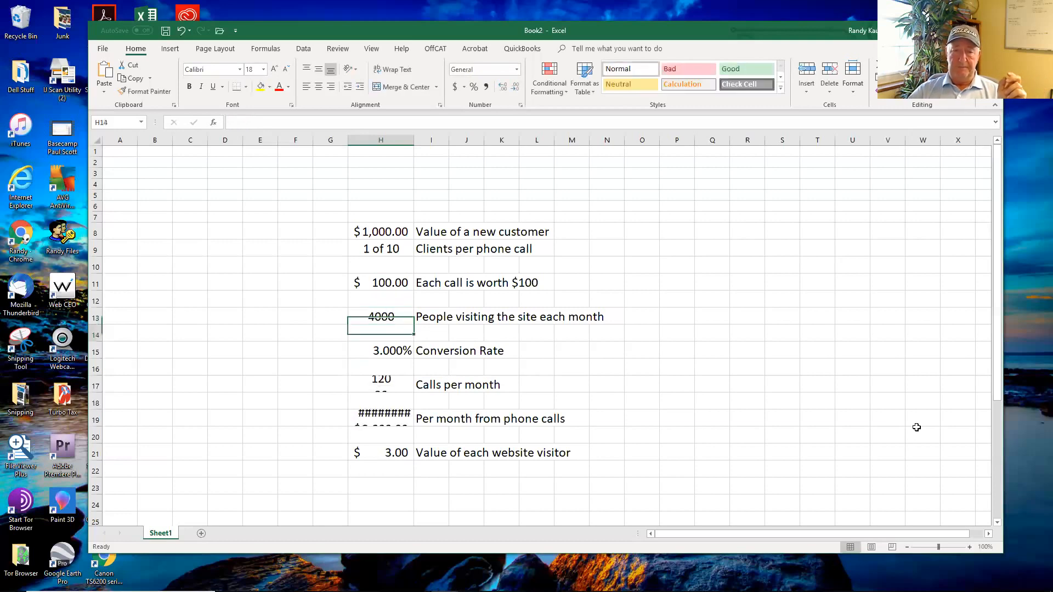
# Step: Autofit the width of column H to its contents and minimize the workbook window to the desktop
pyautogui.doubleClick(415, 137)
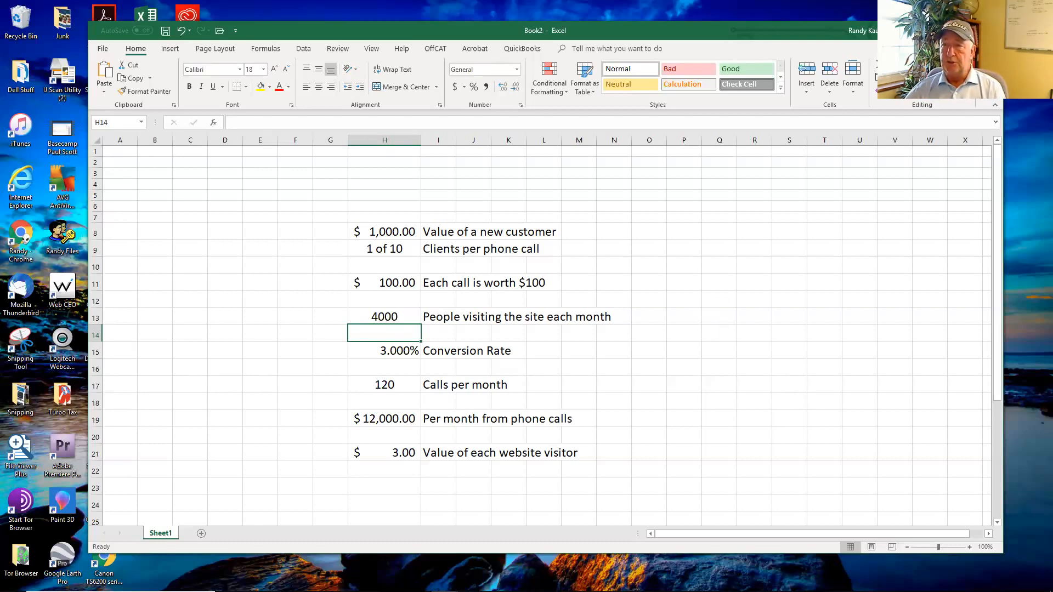
pyautogui.click(939, 30)
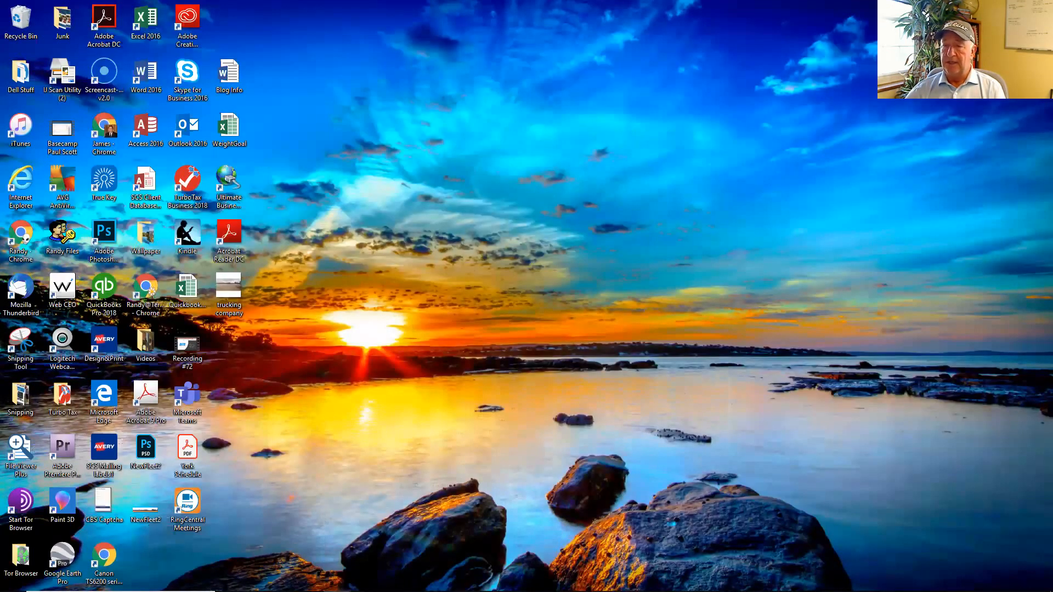